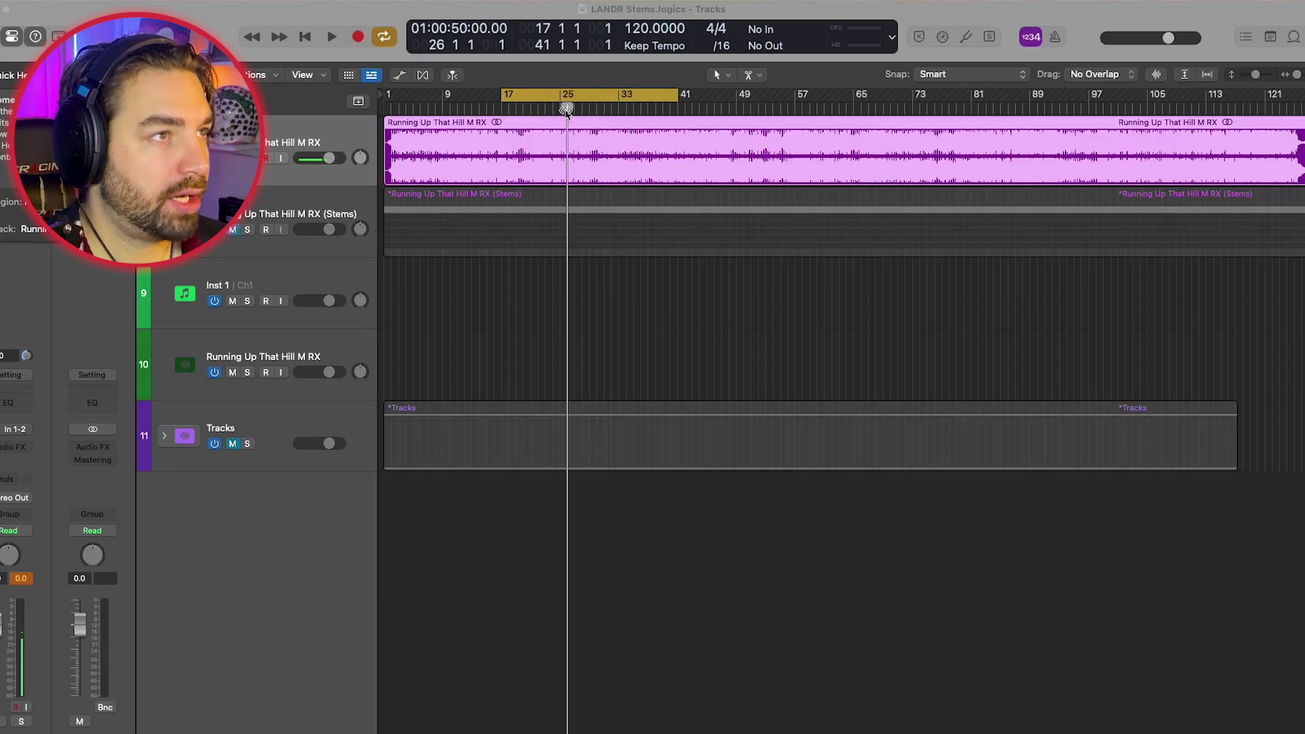
# Audition the original Running Up That Hill M RX region and split it with Stem Splitter using the Separate All Stems preset
pyautogui.press('space')
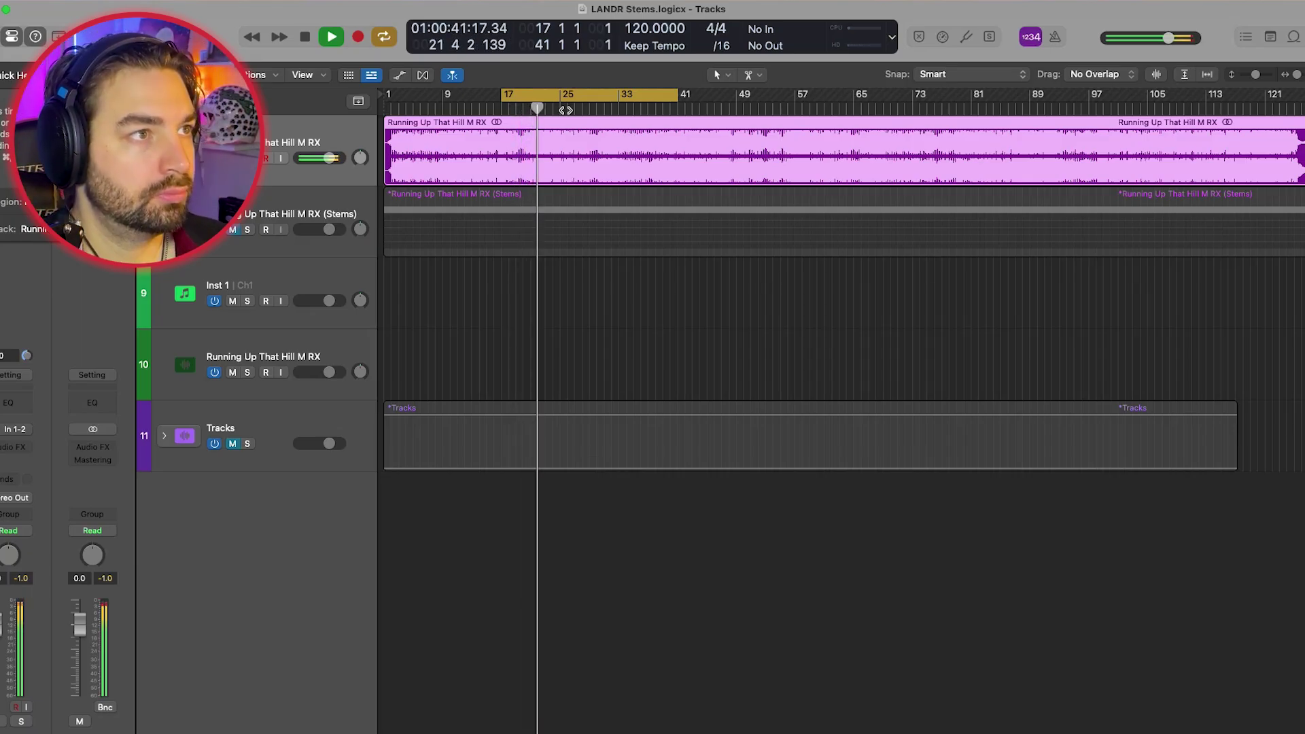
pyautogui.press('space')
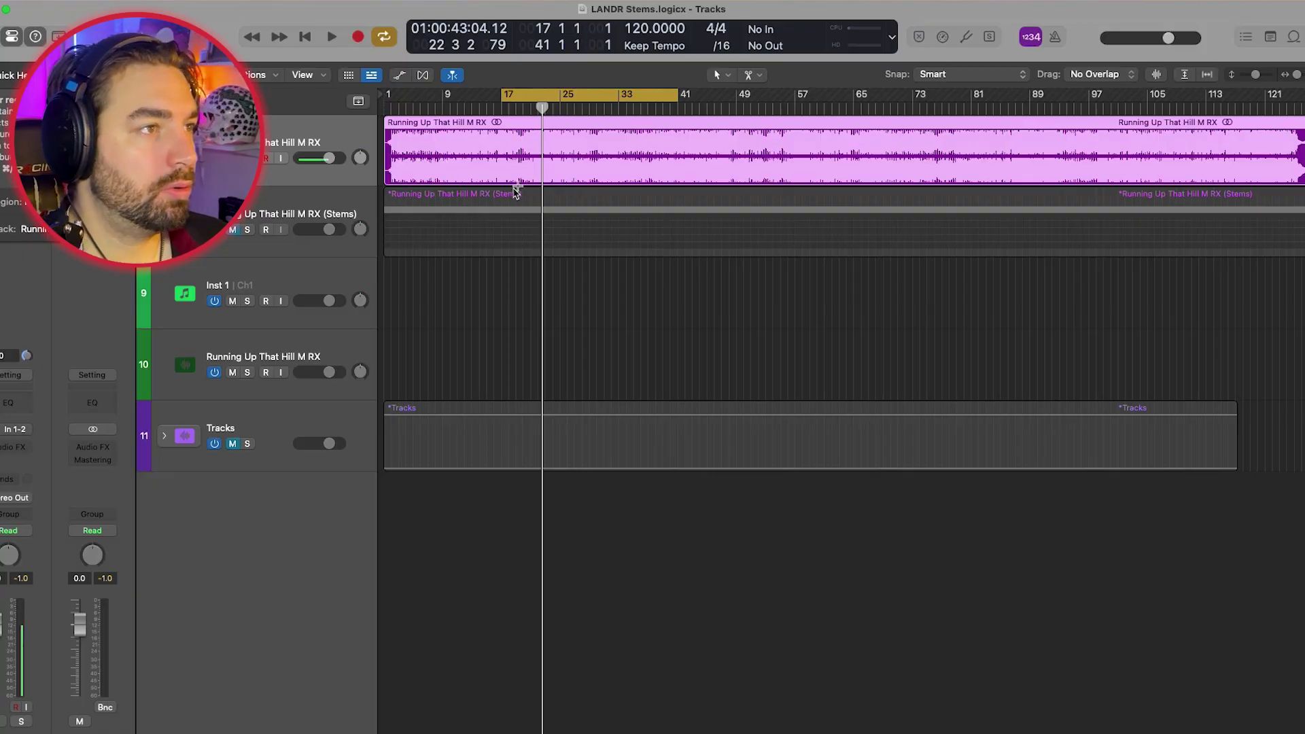
pyautogui.rightClick(590, 142)
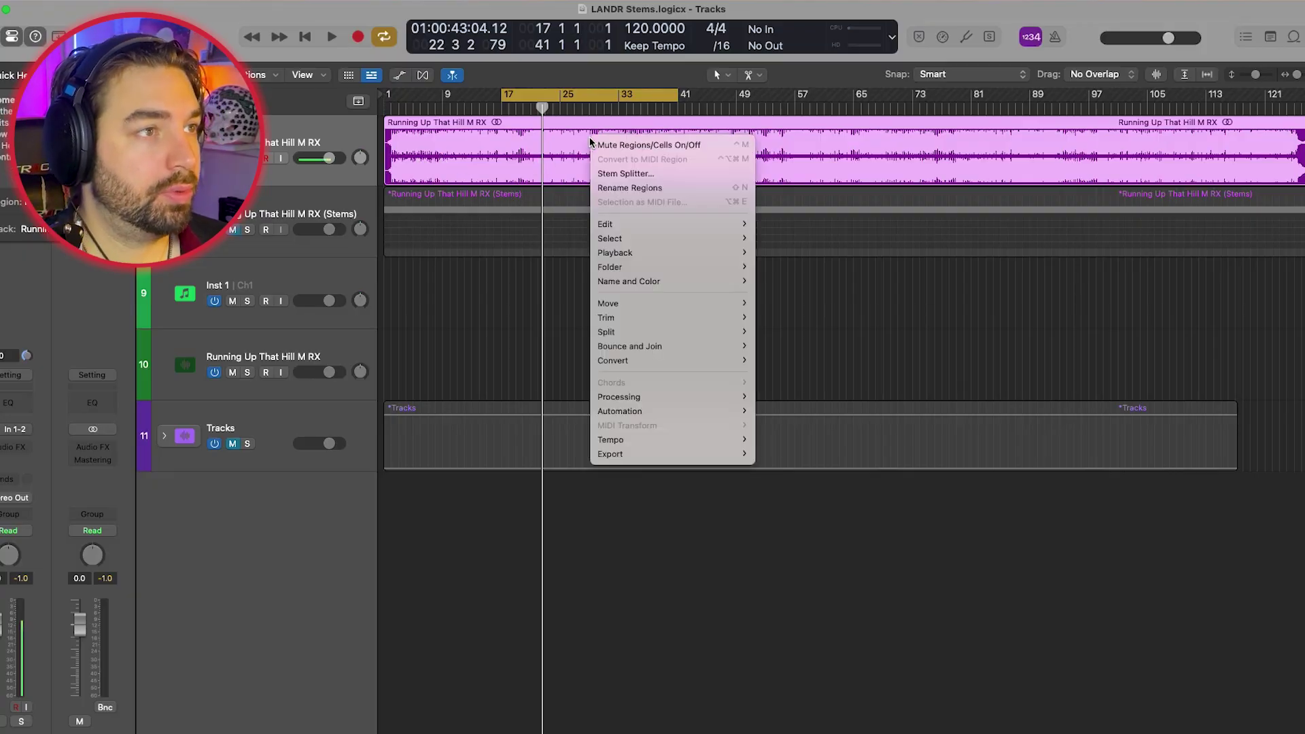
pyautogui.click(633, 175)
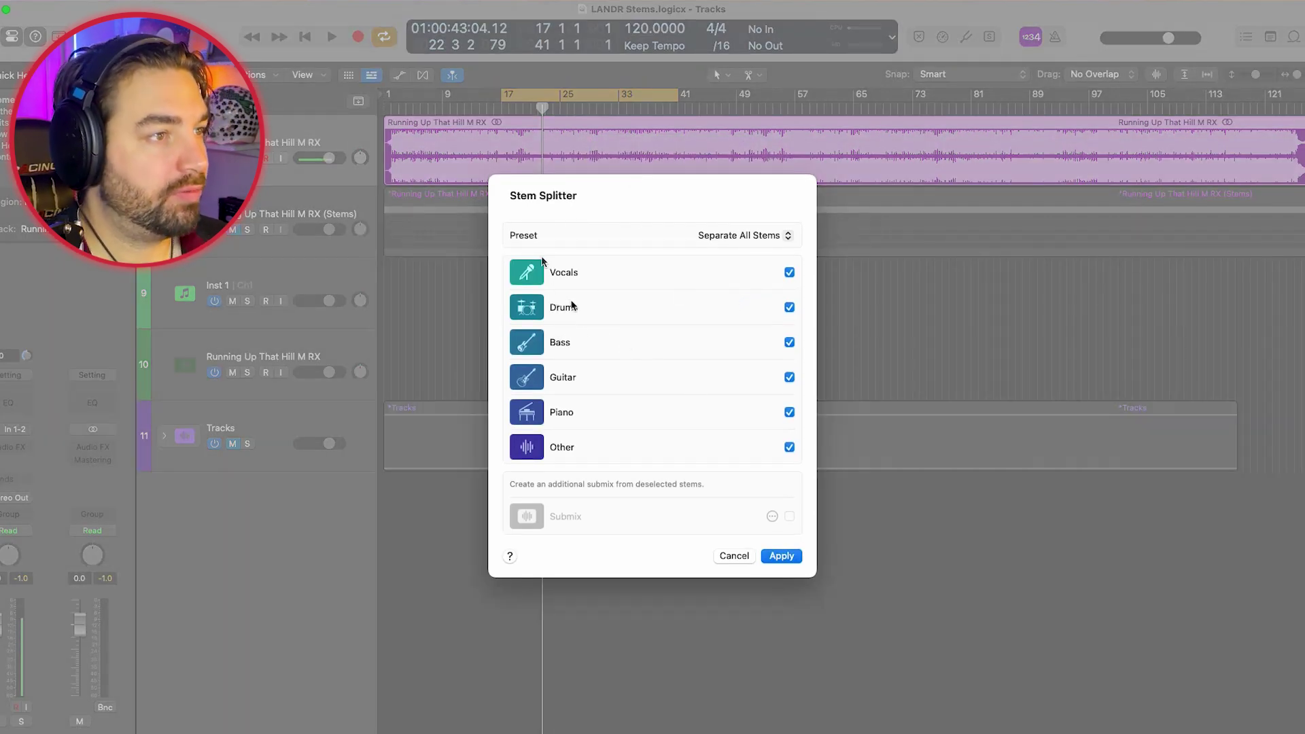
pyautogui.click(764, 554)
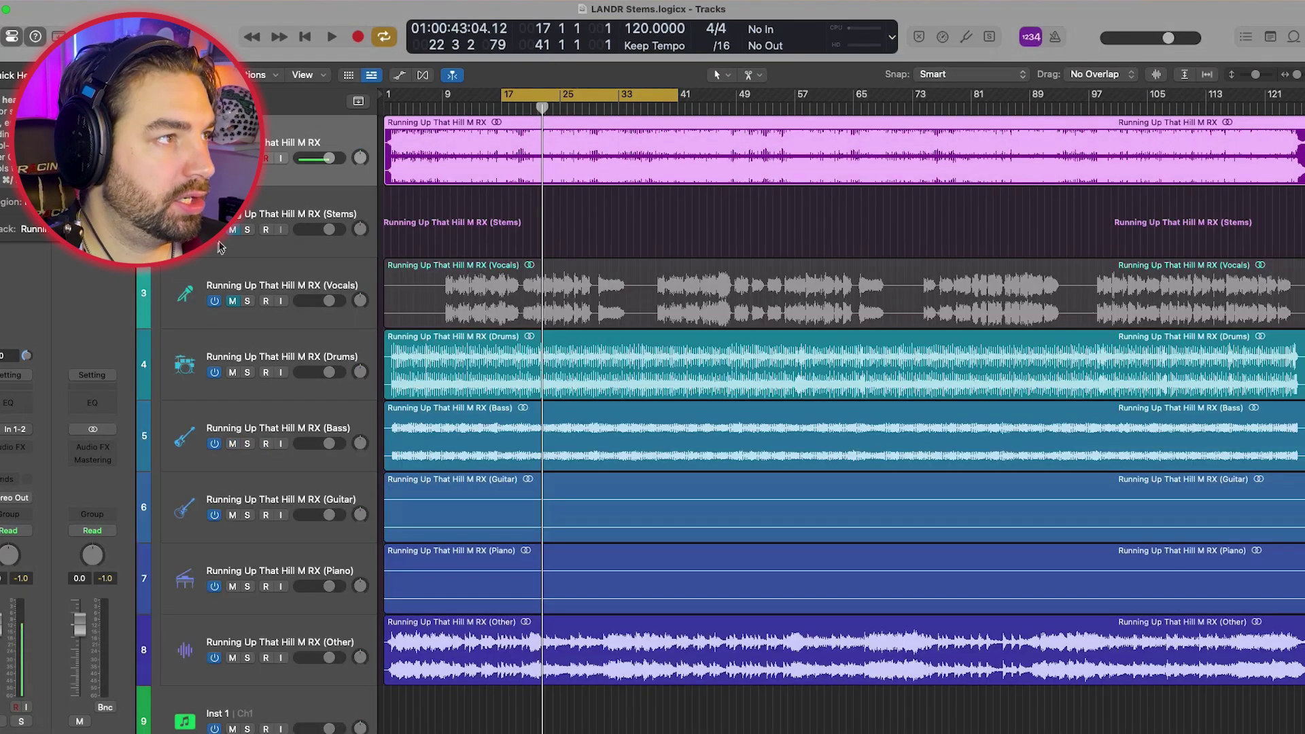
# Mute the drums, bass, guitar, piano and other stems, unmute the vocals stem, and listen to the vocals alone
pyautogui.scroll(-2, 486, 267)
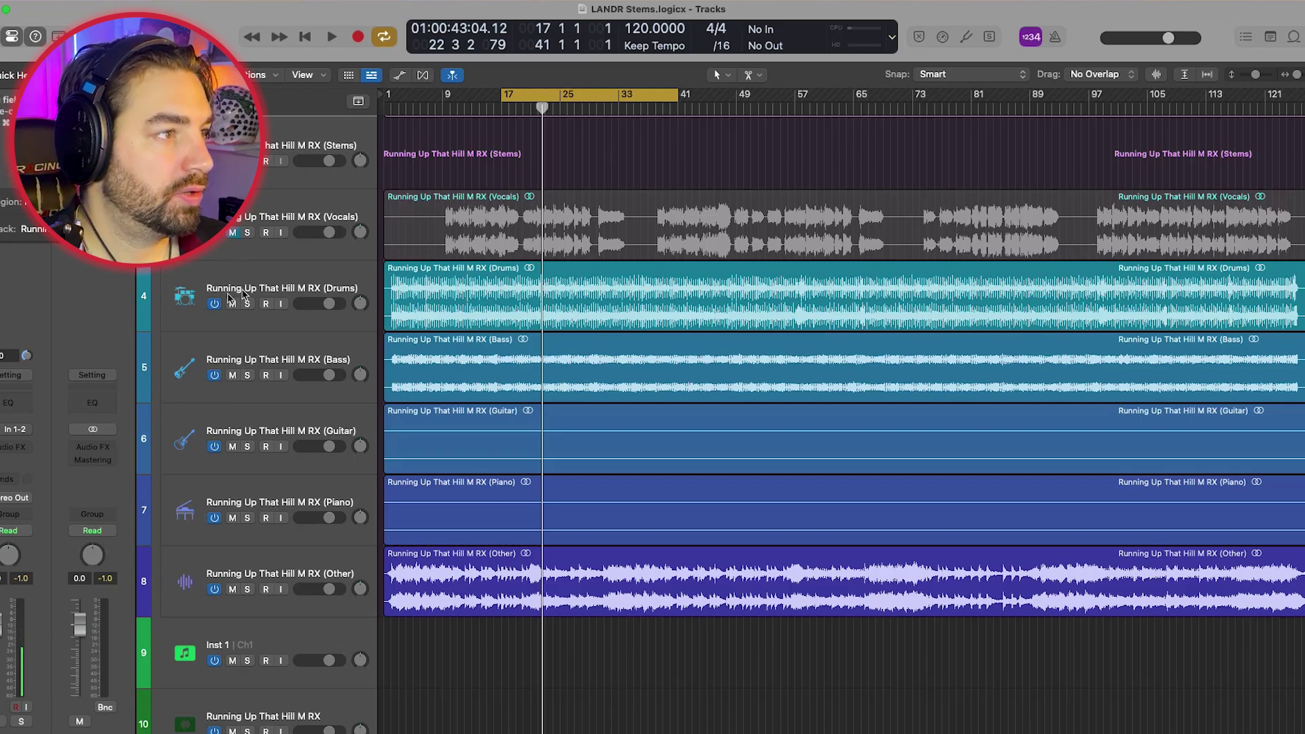
pyautogui.moveTo(232, 304); pyautogui.dragTo(232, 590)
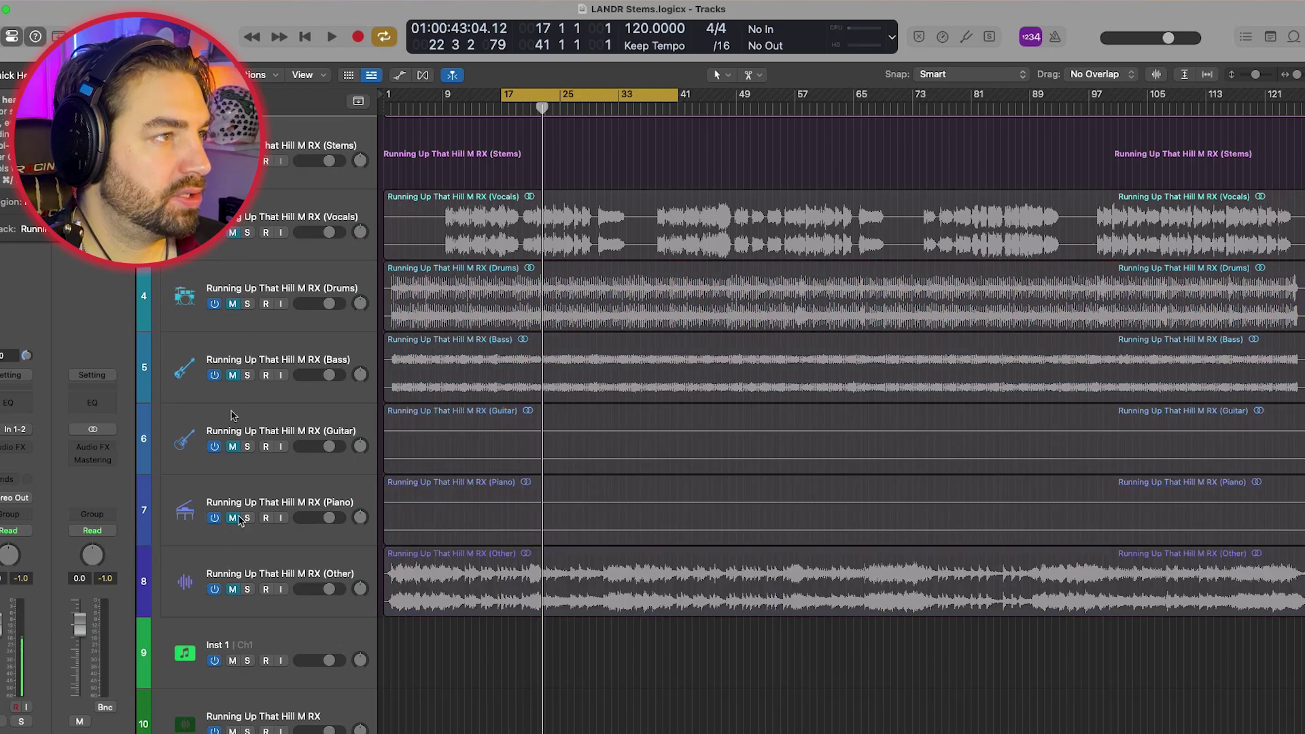
pyautogui.click(232, 233)
pyautogui.scroll(2, 523, 314)
pyautogui.press('space')
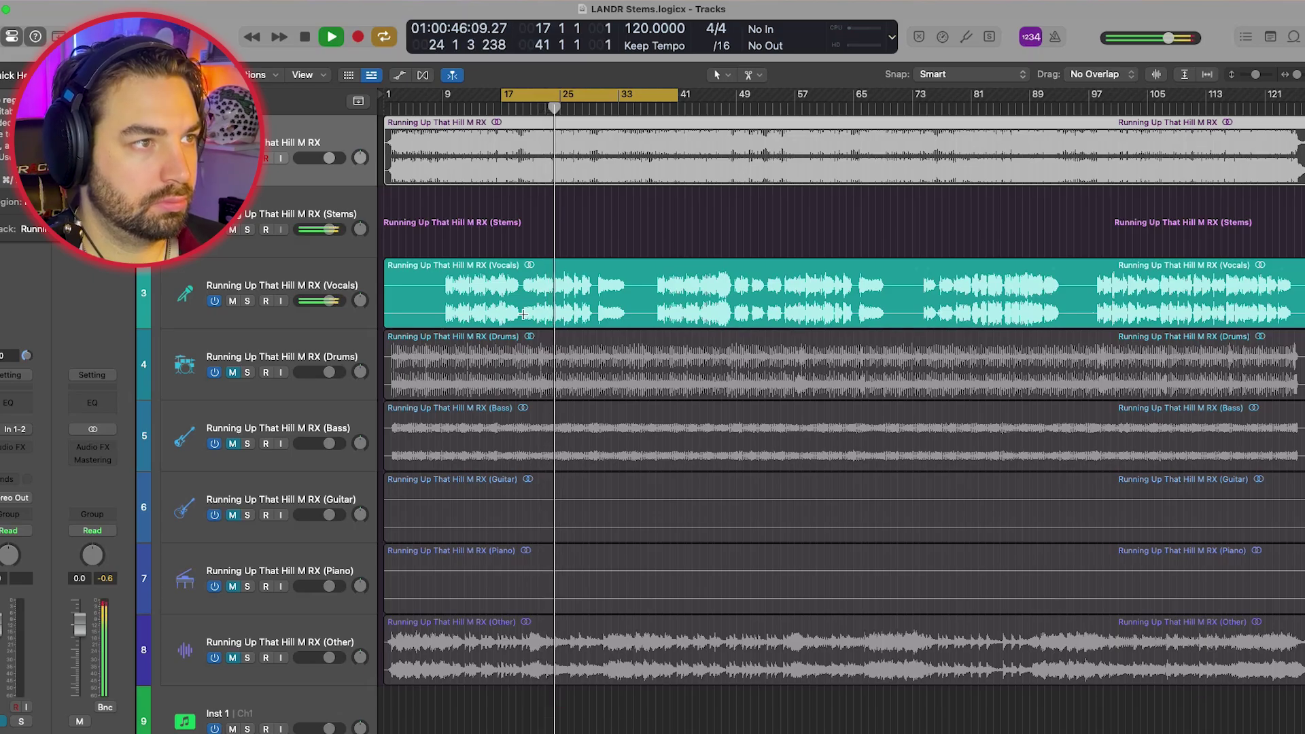
pyautogui.press('space')
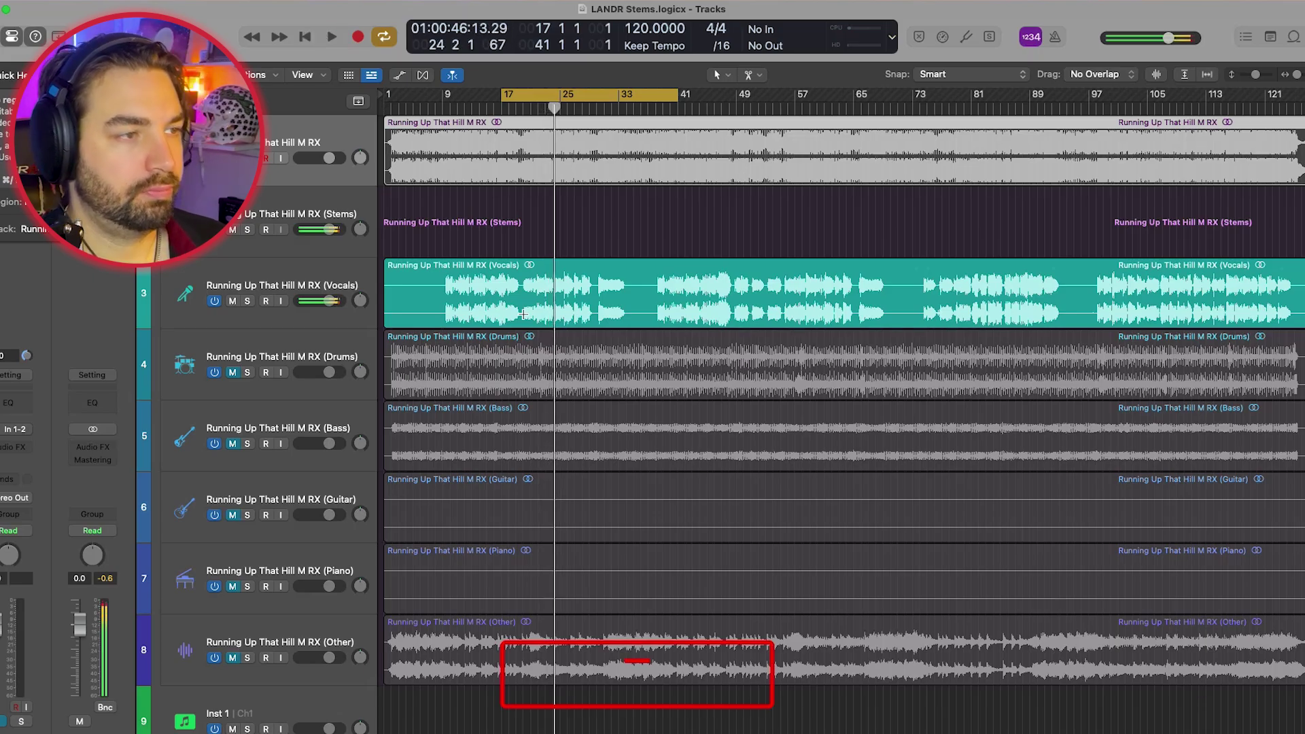
# Audition the drums stem in place of the vocals, mute it again, and collapse the stems track stack
pyautogui.click(232, 372)
pyautogui.click(230, 301)
pyautogui.press('space')
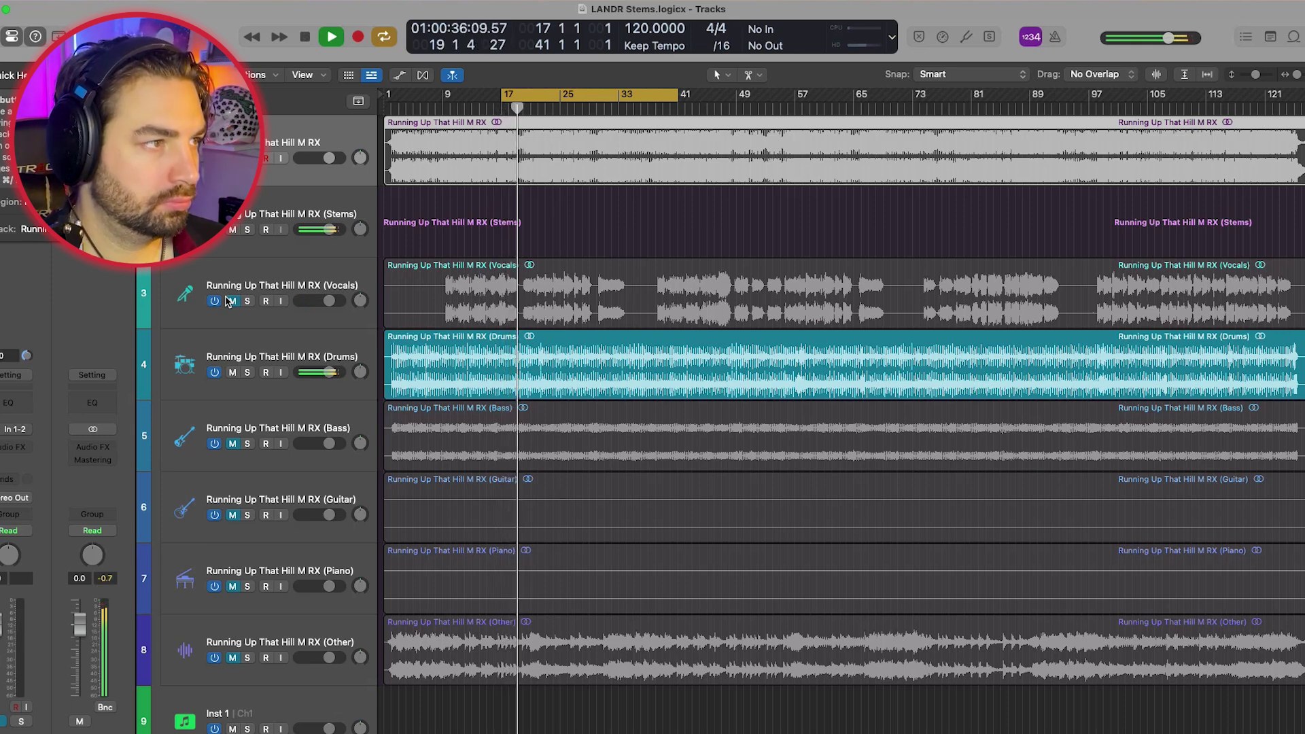
pyautogui.press('space')
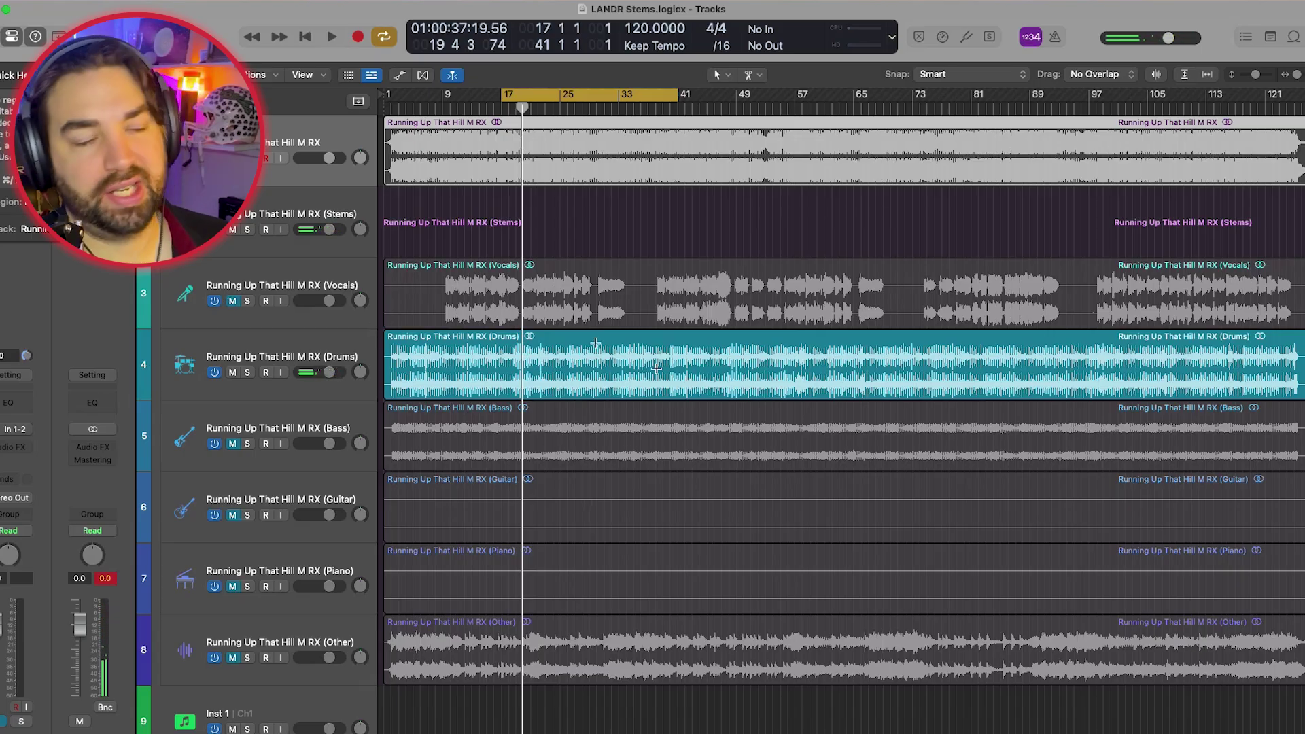
pyautogui.click(233, 373)
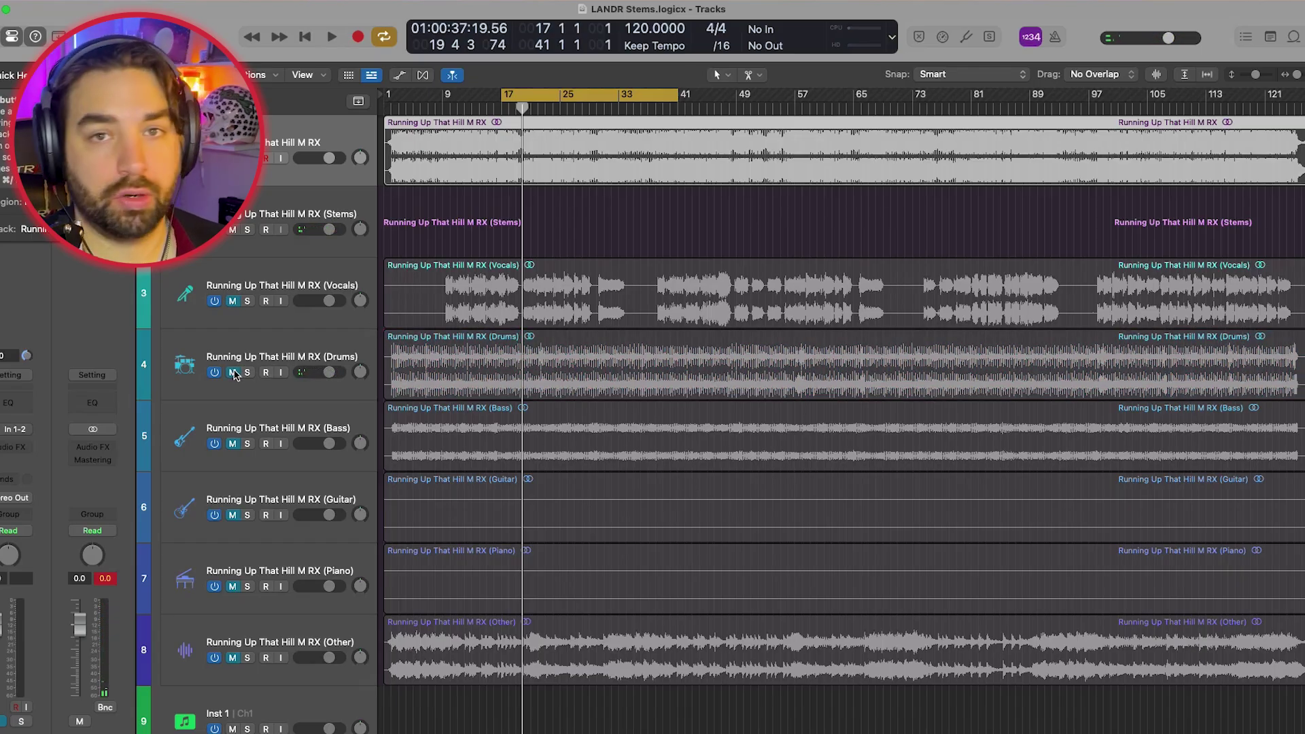
pyautogui.click(164, 229)
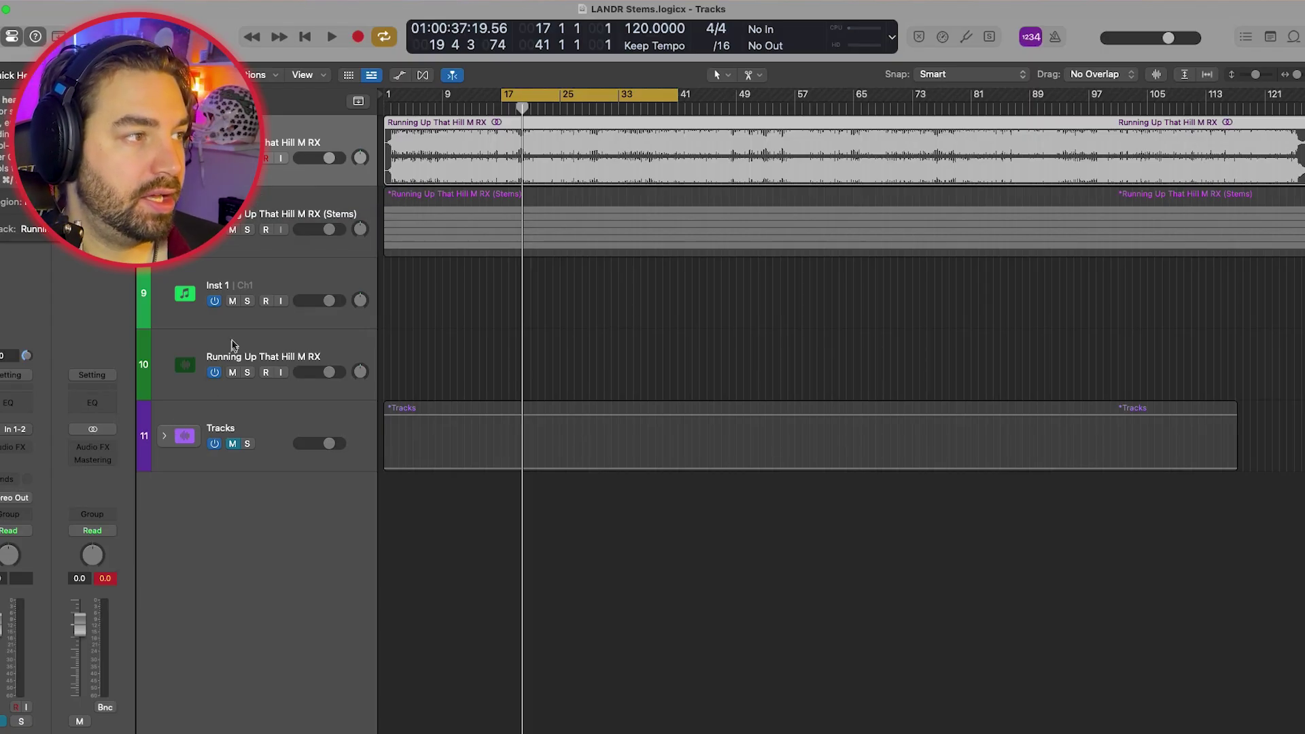
# Open the LANDR Stems plug-in on the Inst 1 track and upload Running Up That Hill M RX.wav for separation
pyautogui.click(228, 276)
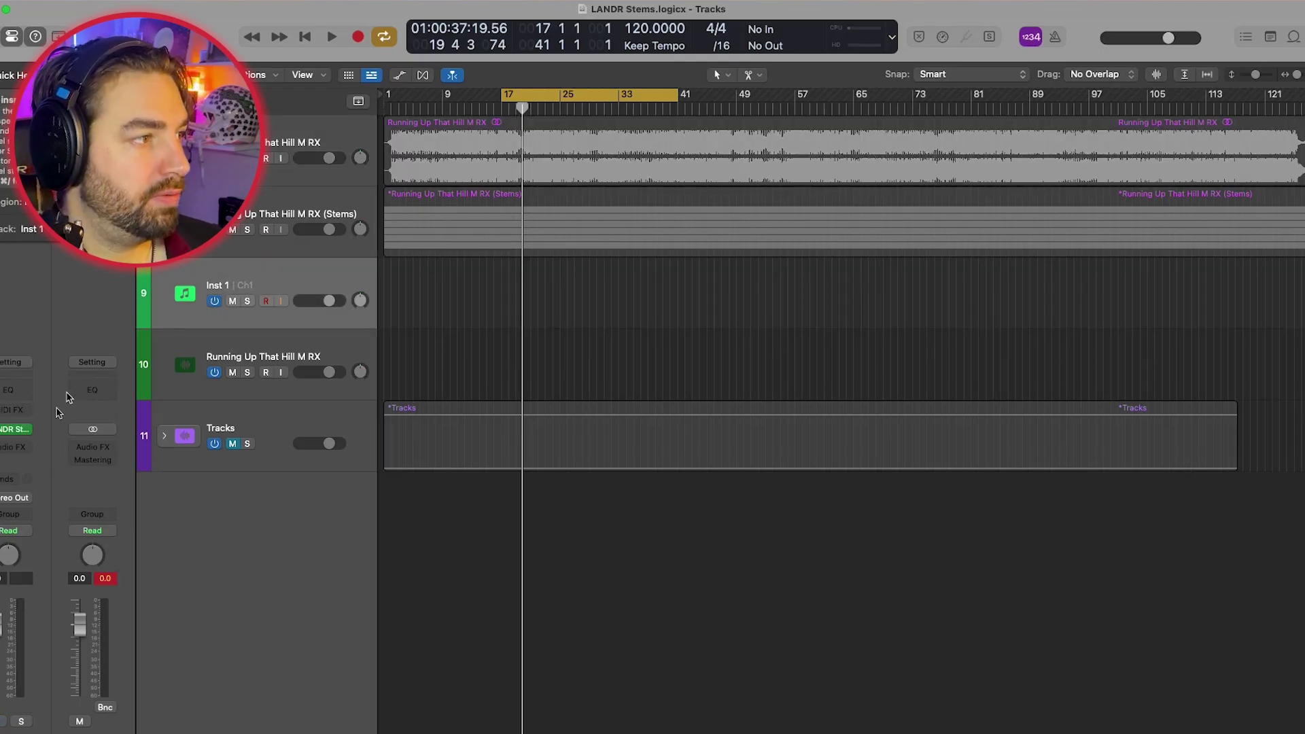
pyautogui.click(7, 431)
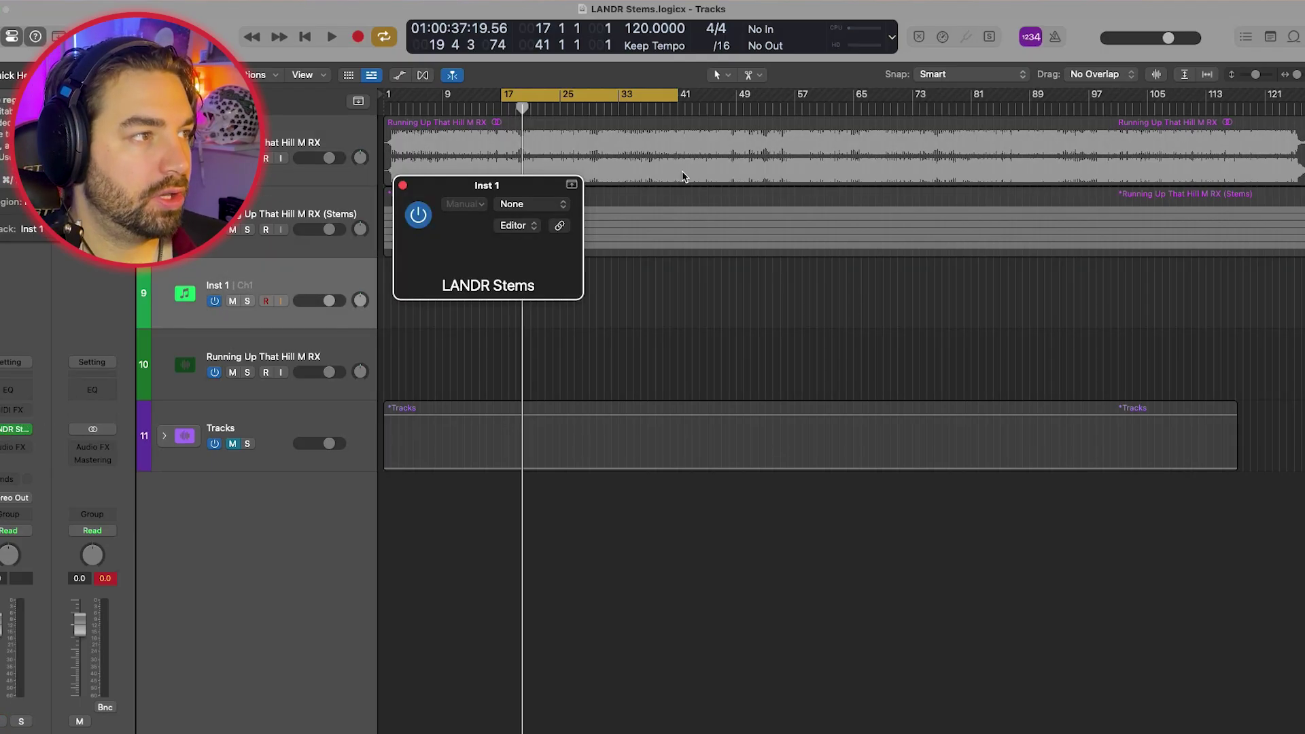
pyautogui.moveTo(715, 149); pyautogui.dragTo(705, 137)
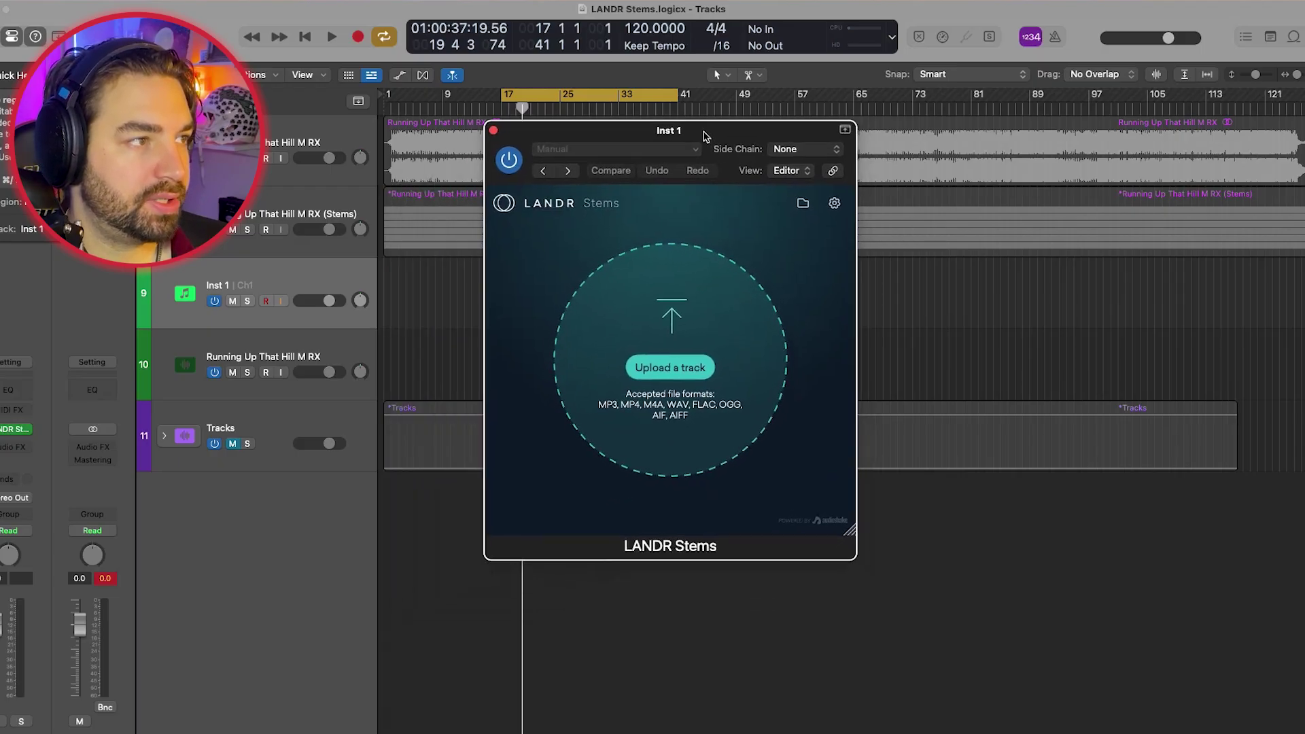
pyautogui.click(664, 365)
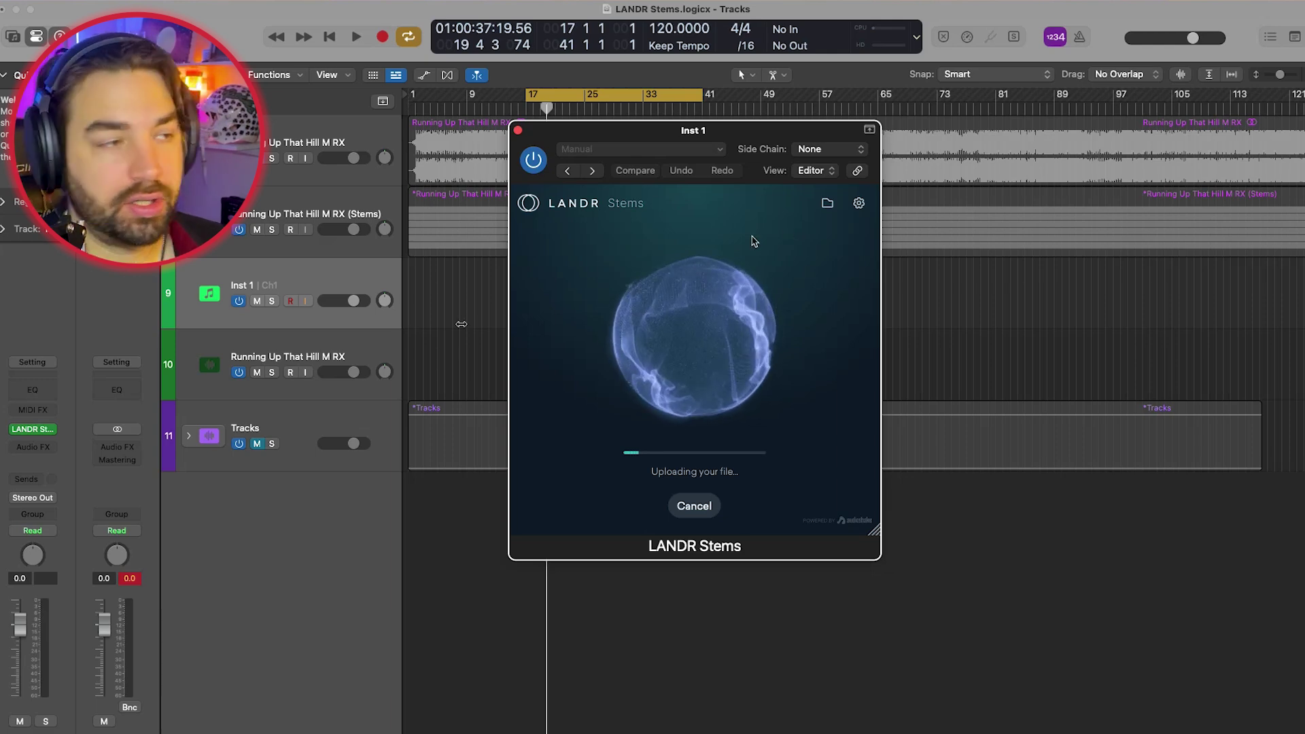
# Solo the Inst 1 track and preview the LANDR Stems result, isolating drums, bass, vocals and others in turn
pyautogui.moveTo(39, 430)
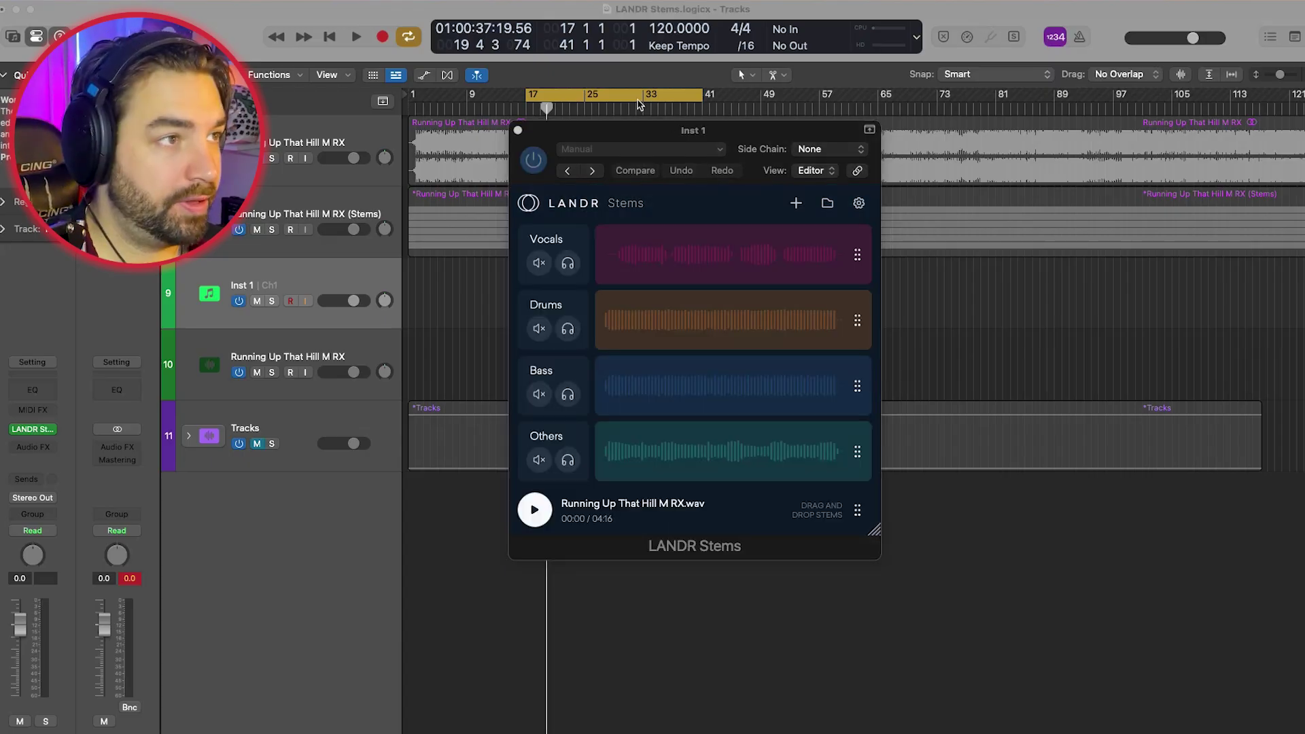
pyautogui.click(271, 302)
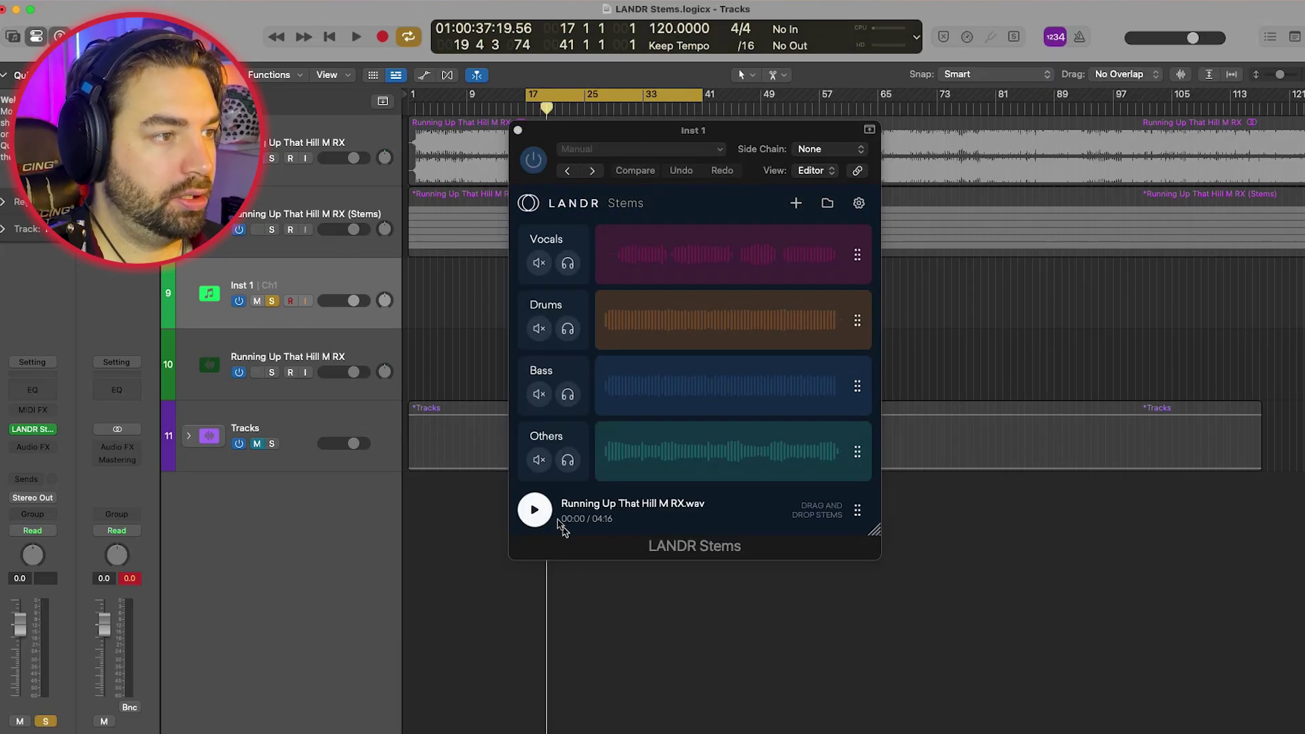
pyautogui.click(535, 511)
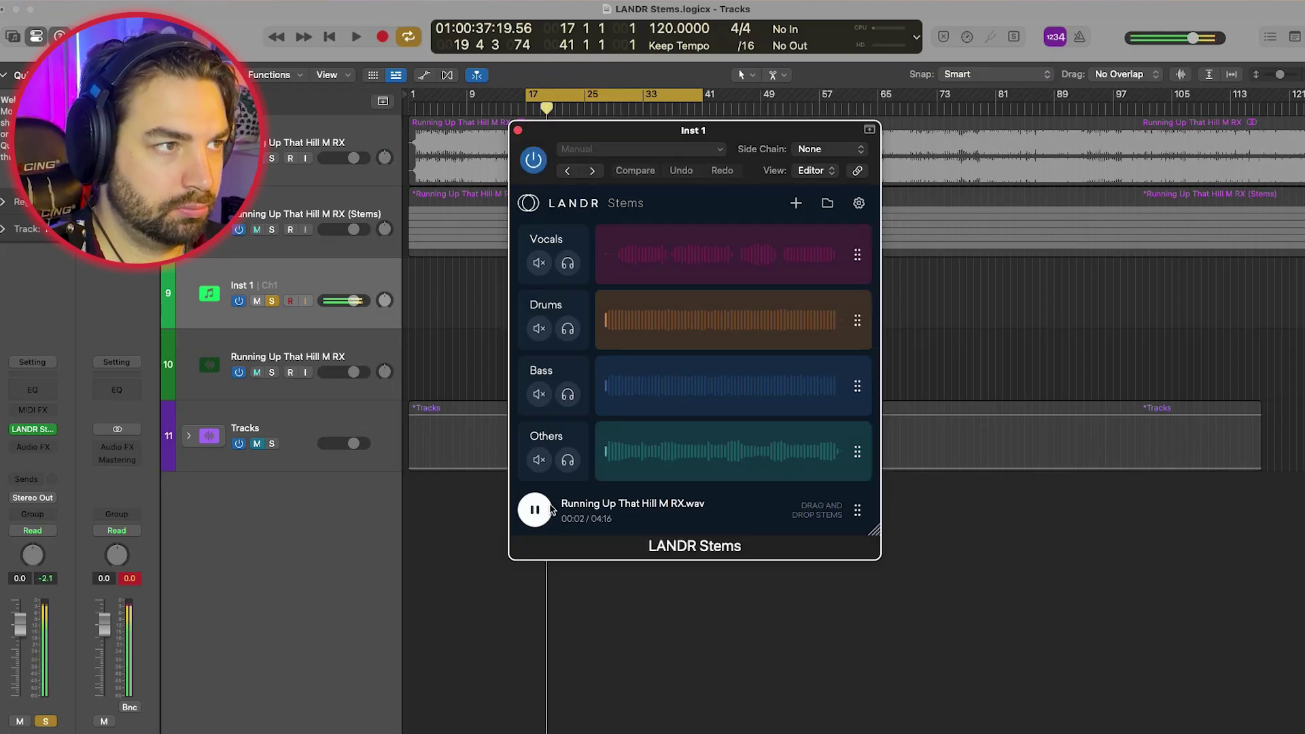
pyautogui.click(565, 330)
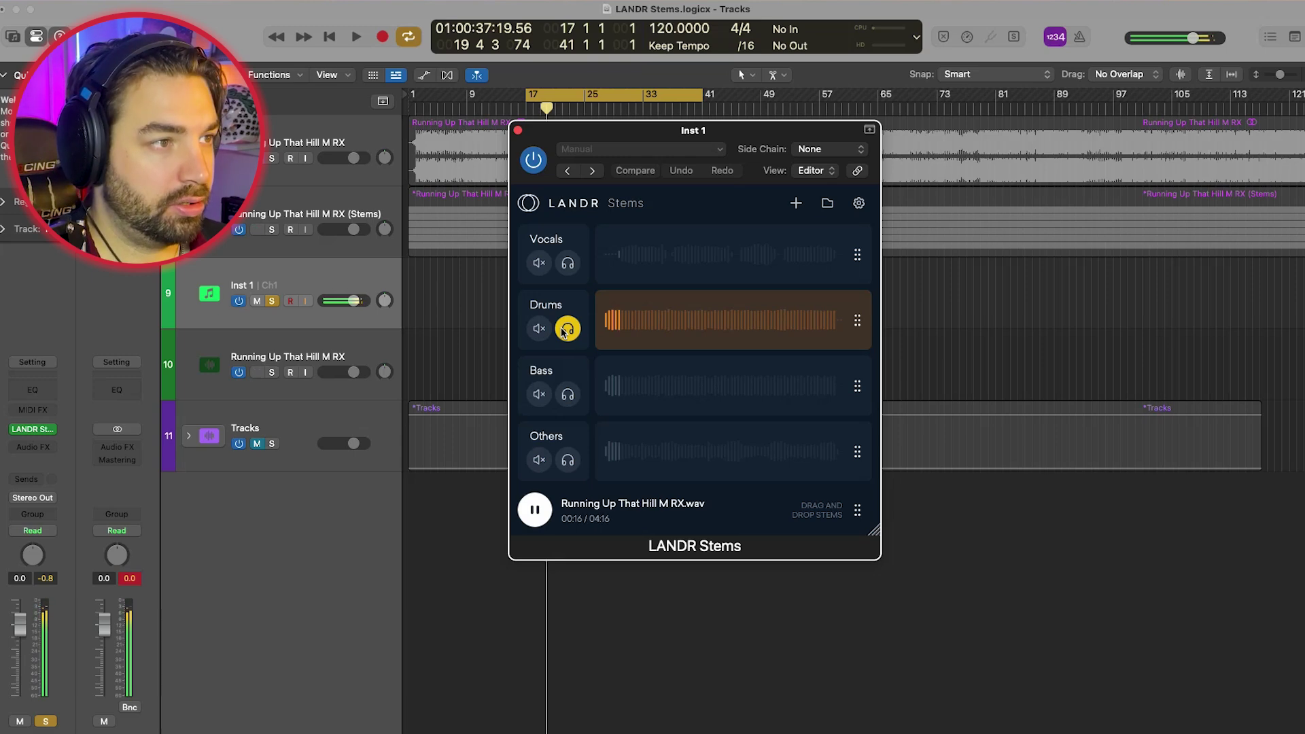
pyautogui.click(567, 394)
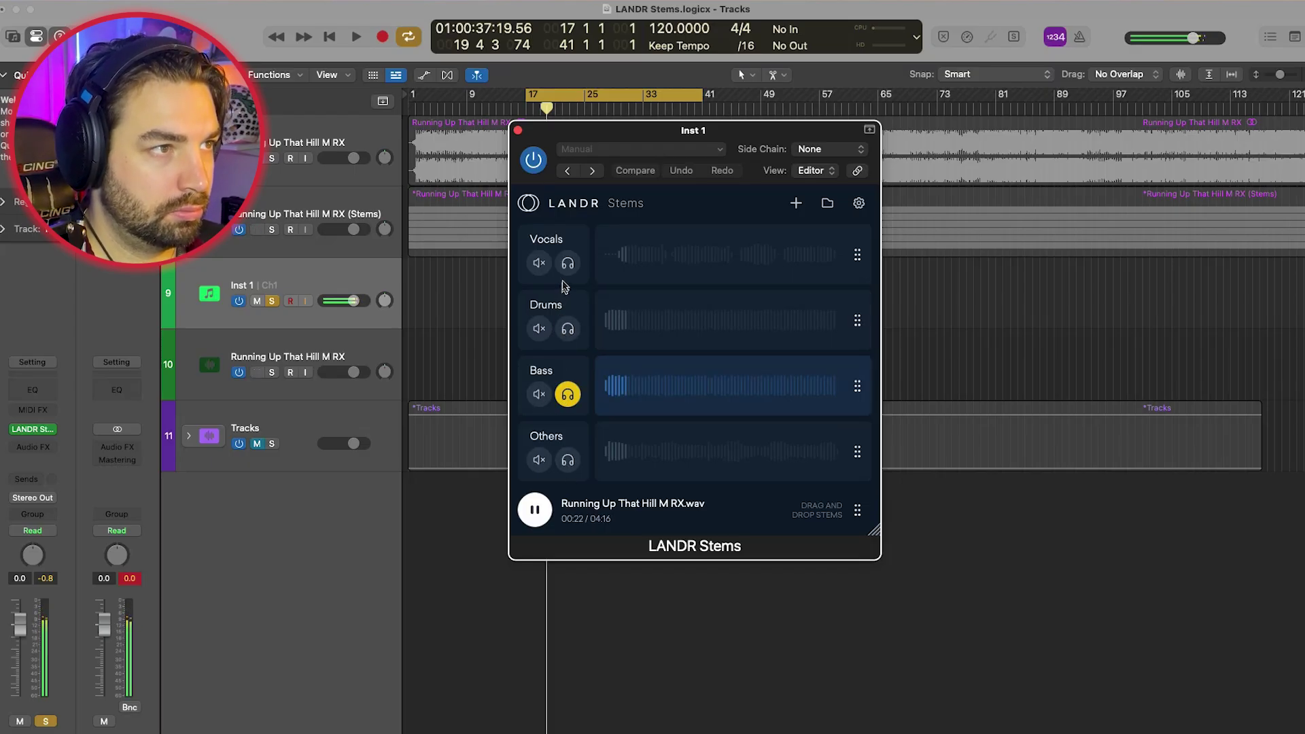
pyautogui.click(566, 267)
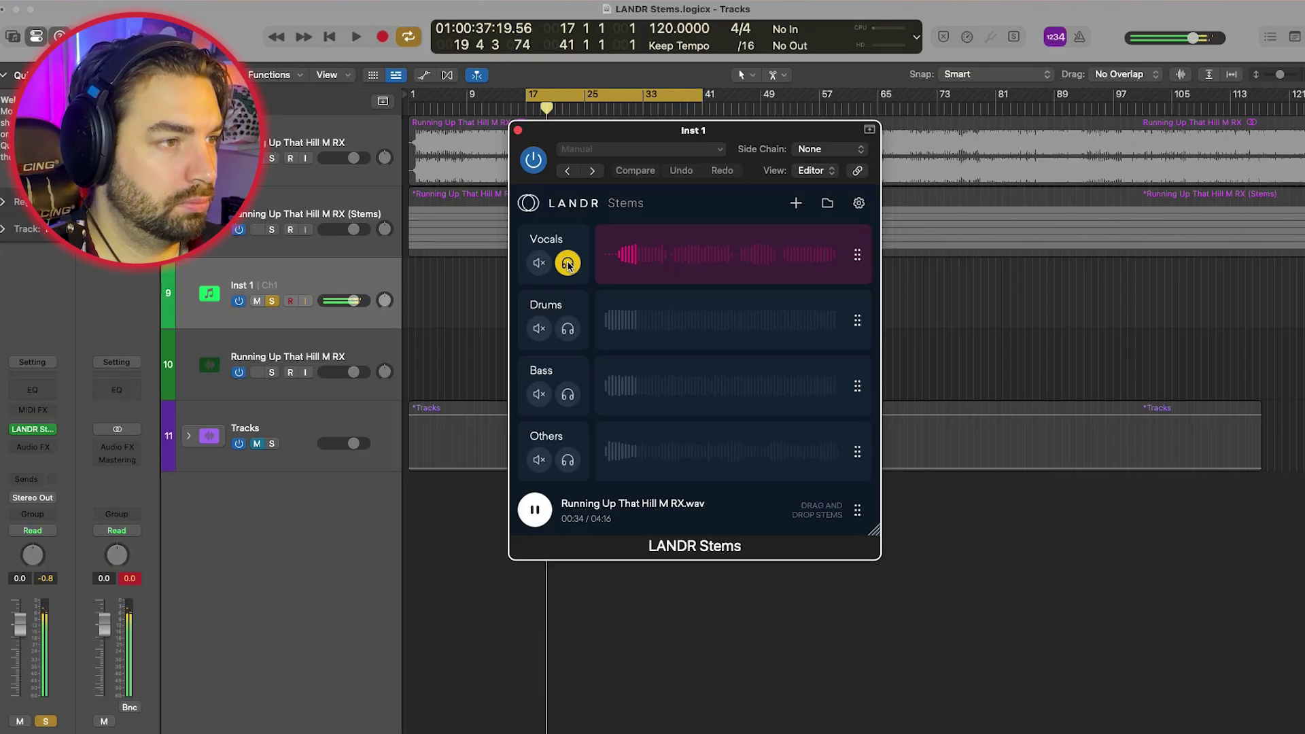
pyautogui.click(567, 263)
pyautogui.click(567, 463)
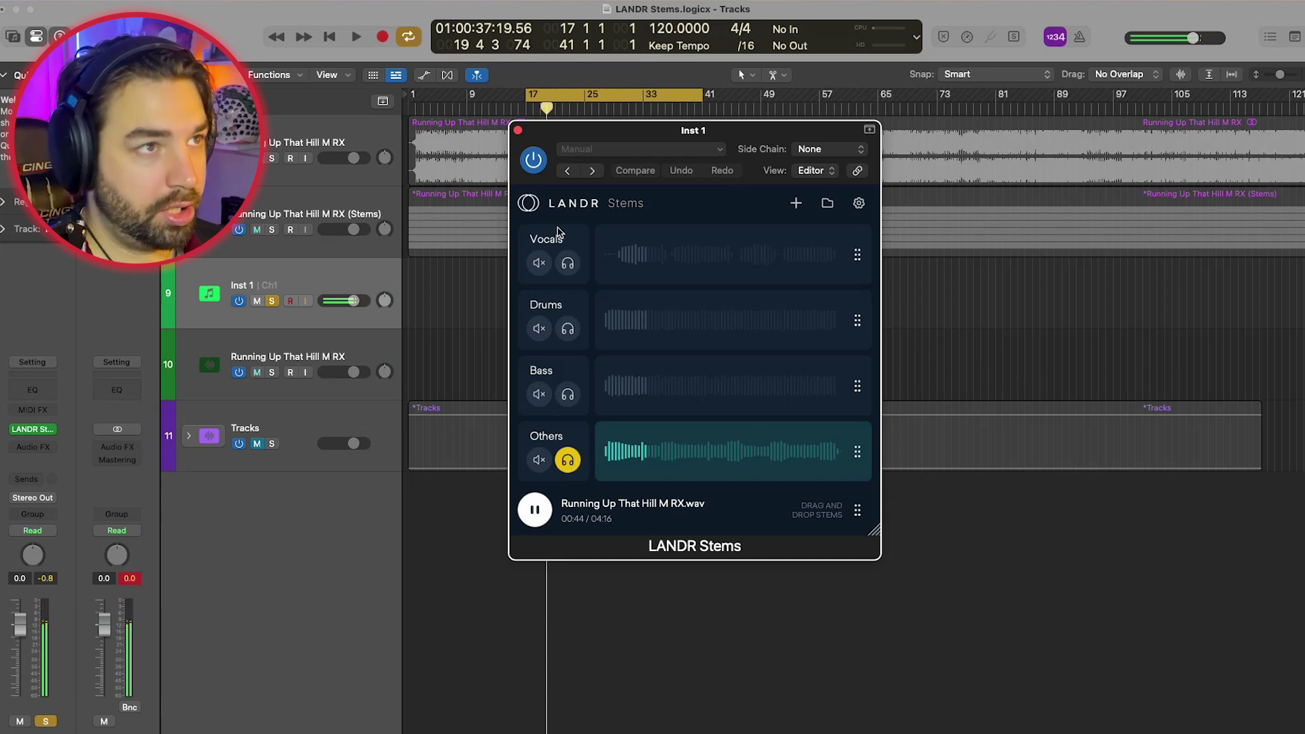
pyautogui.moveTo(707, 136); pyautogui.dragTo(937, 190)
pyautogui.click(765, 559)
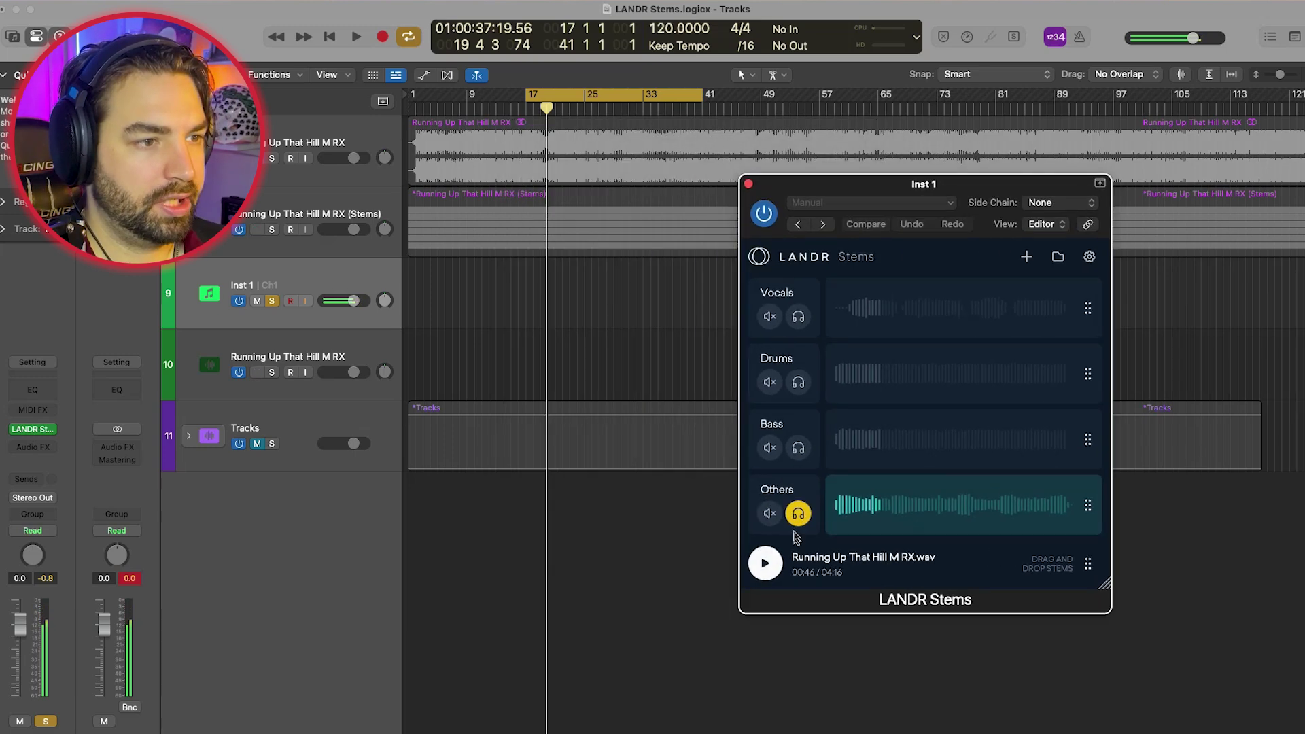
pyautogui.click(798, 514)
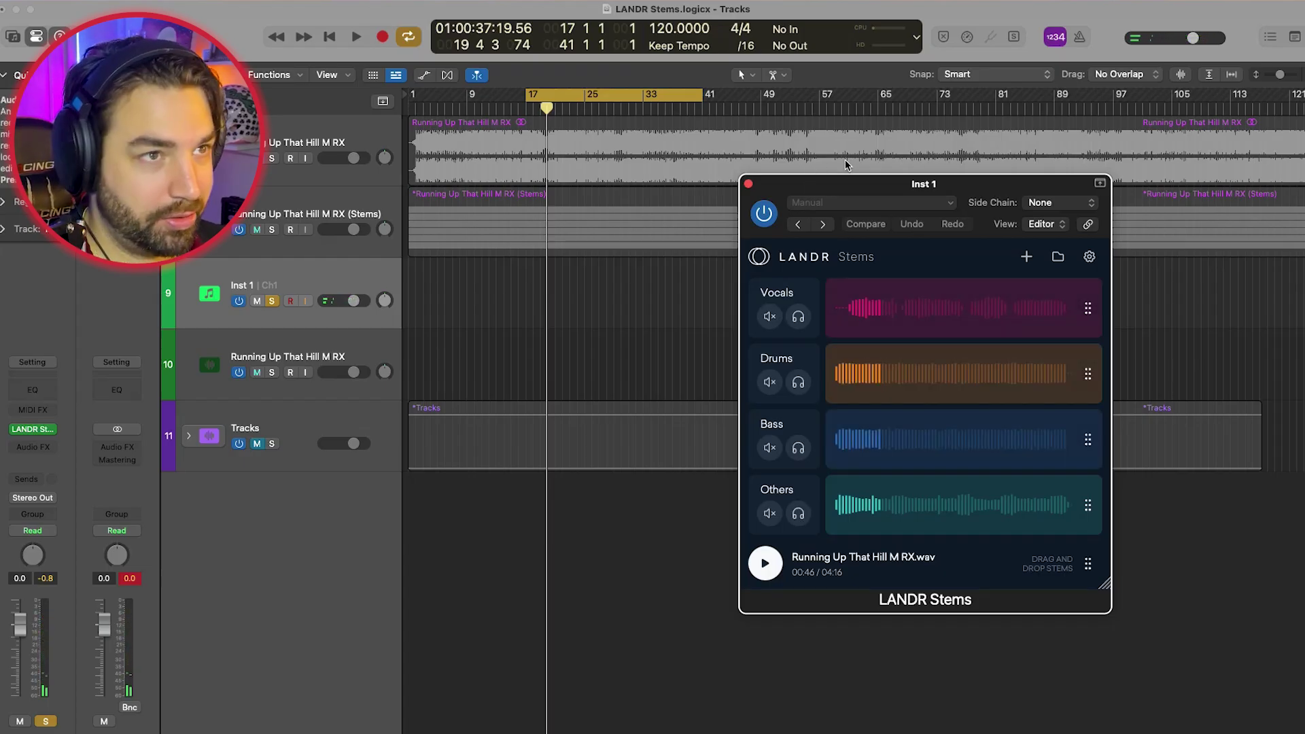
# Close the LANDR Stems window and expand the Tracks stack to show its bass, drums, other and vocals tracks
pyautogui.moveTo(855, 180); pyautogui.dragTo(724, 297)
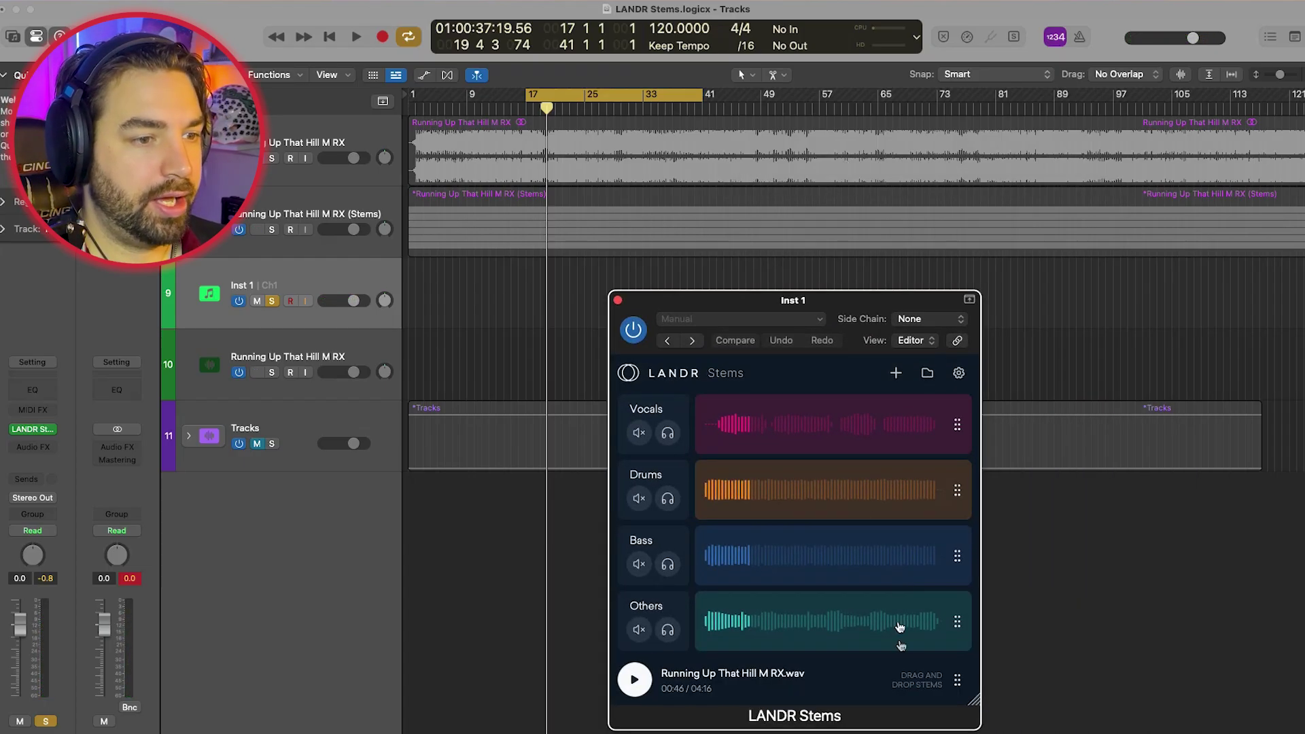
pyautogui.moveTo(957, 680)
pyautogui.mouseDown()
pyautogui.moveTo(734, 501)
pyautogui.moveTo(468, 320)
pyautogui.moveTo(399, 373)
pyautogui.moveTo(951, 678)
pyautogui.moveTo(941, 681)
pyautogui.mouseUp()
pyautogui.click(618, 300)
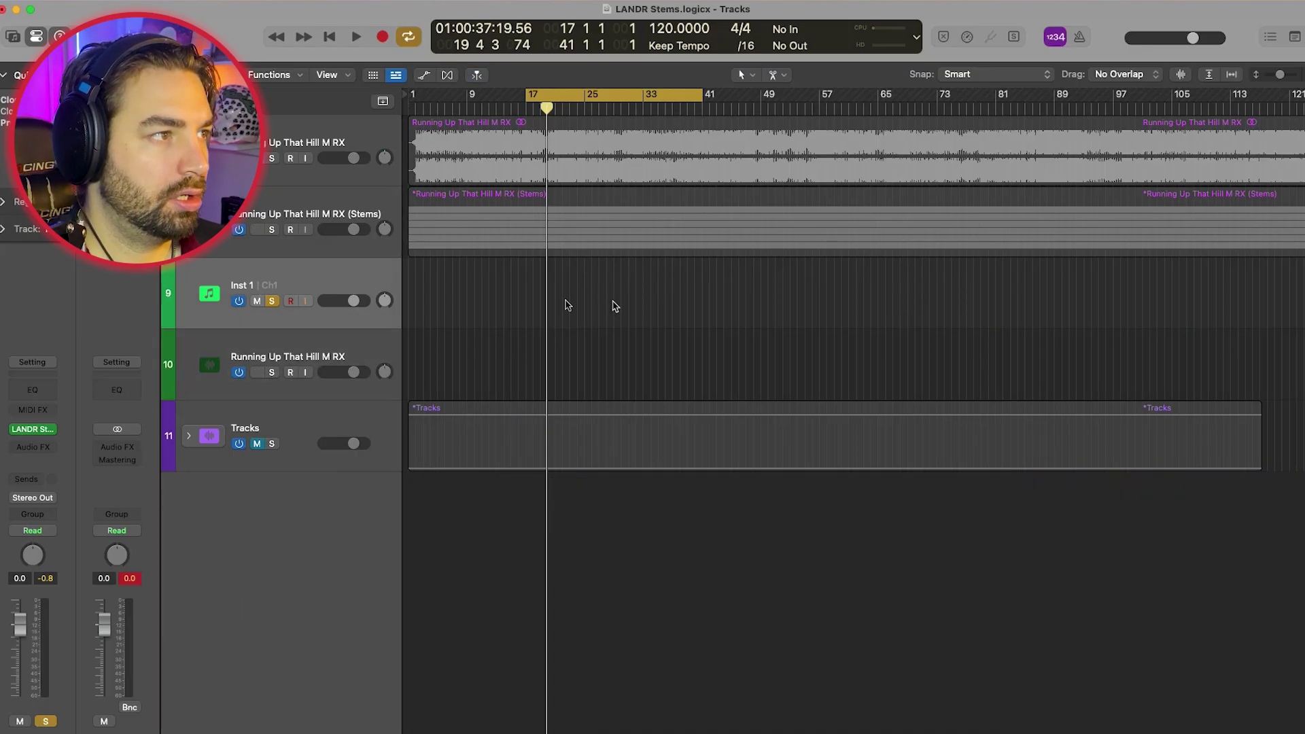
pyautogui.click(185, 440)
pyautogui.scroll(-5, 670, 364)
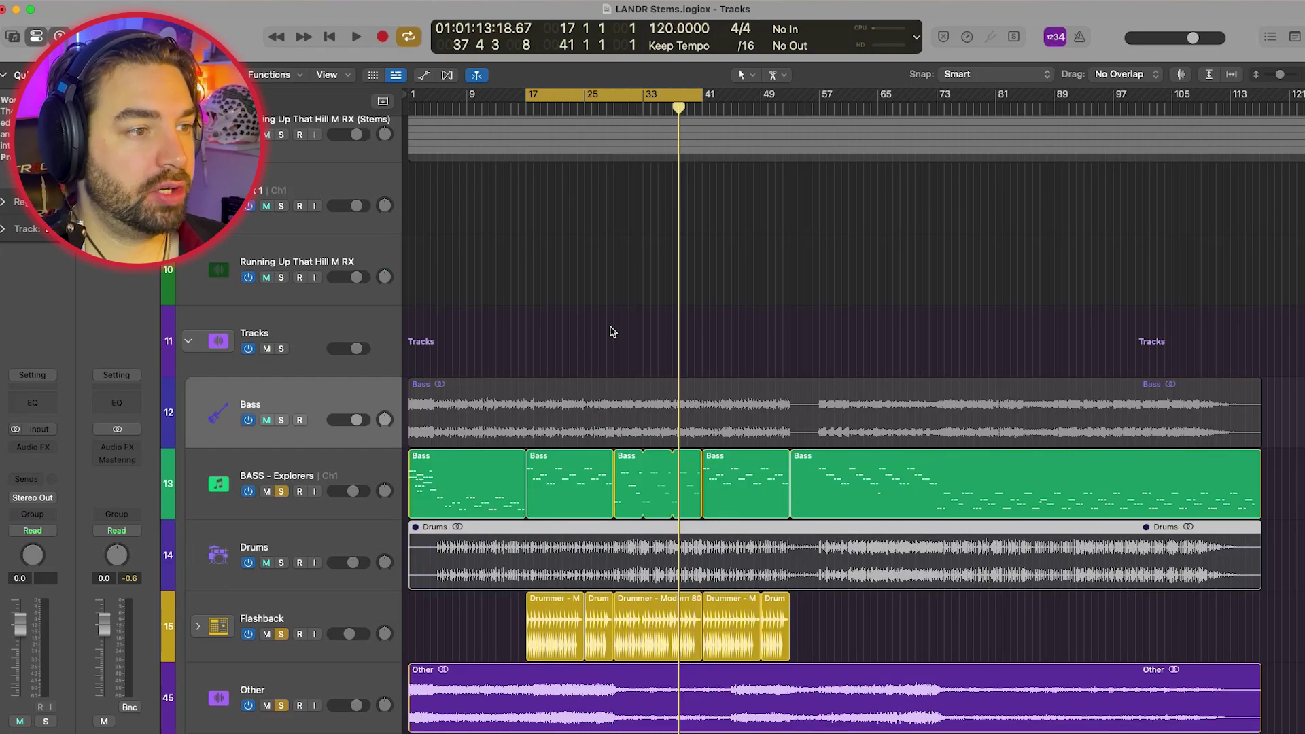
pyautogui.press('ctrl+super+m')
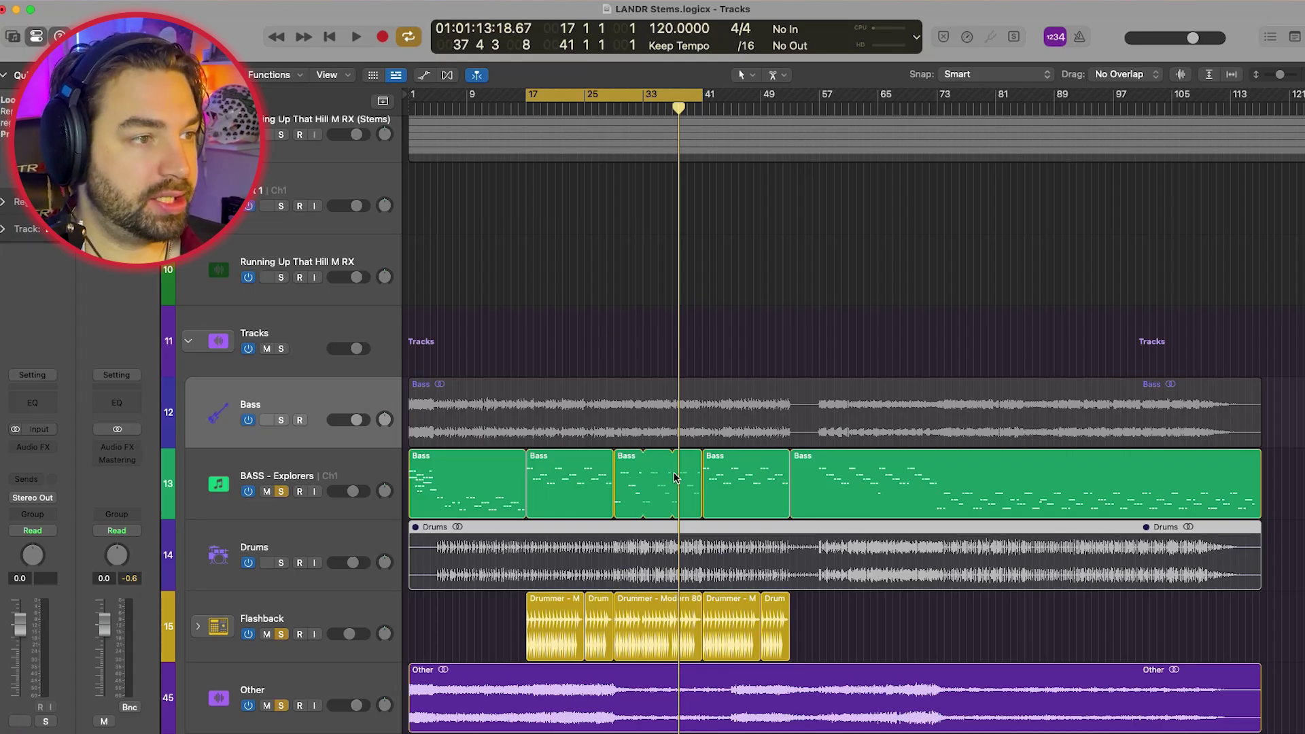
pyautogui.scroll(-3, 675, 478)
pyautogui.hotkey('ctrl', 'z')
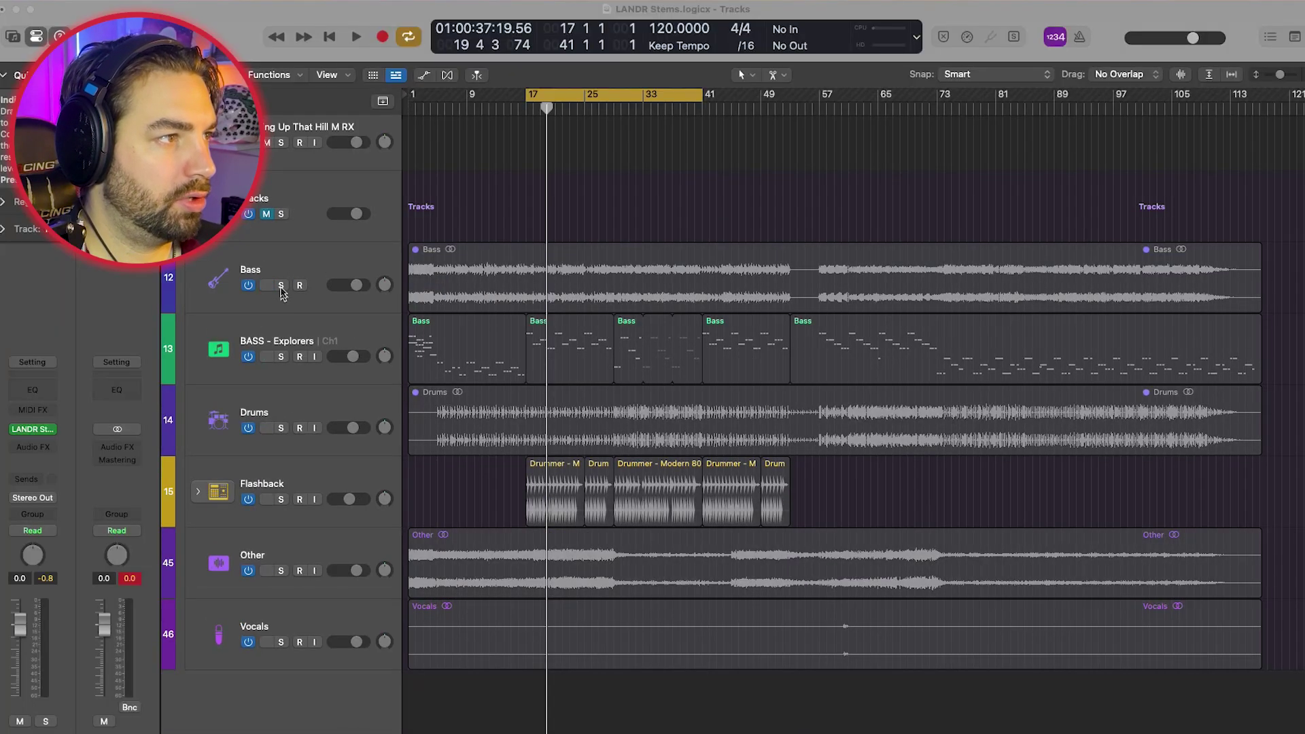
# Solo the Bass, Drums and Other tracks with their regions unmuted and listen to them together
pyautogui.click(281, 285)
pyautogui.click(281, 429)
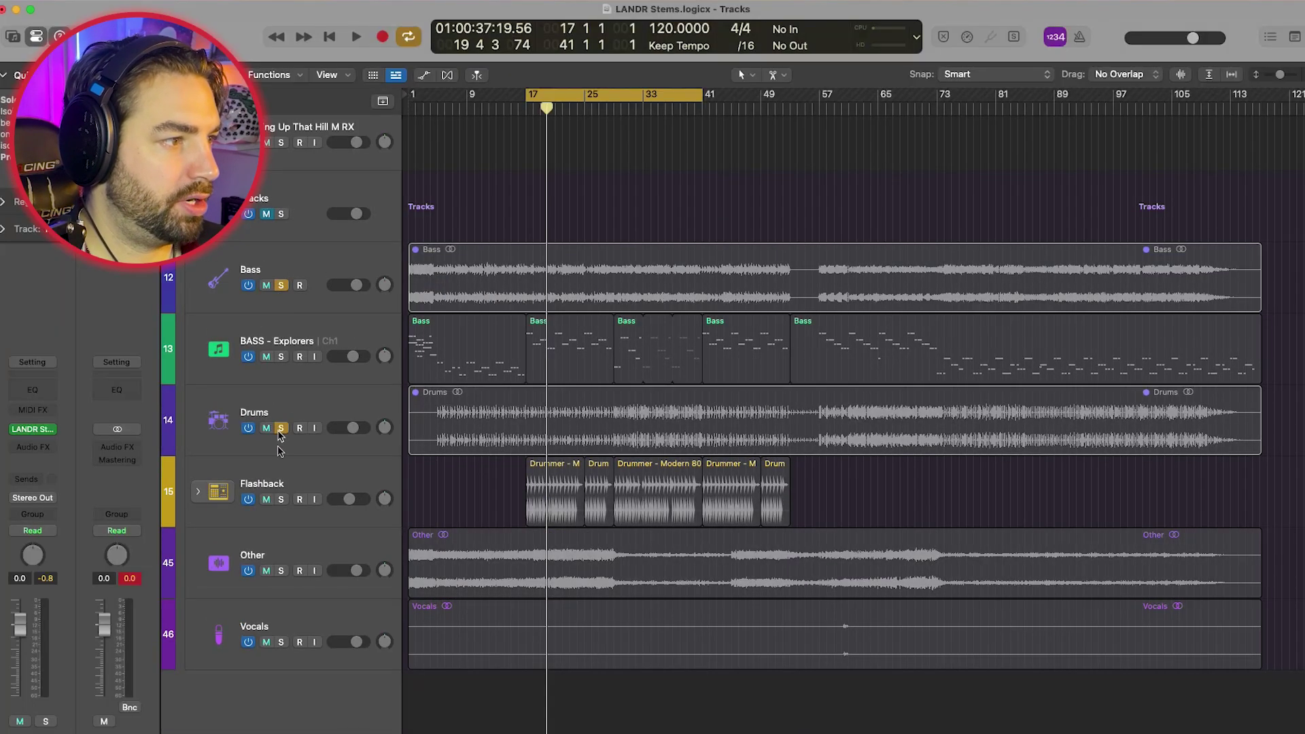
pyautogui.click(283, 571)
pyautogui.rightClick(412, 396)
pyautogui.press('Escape')
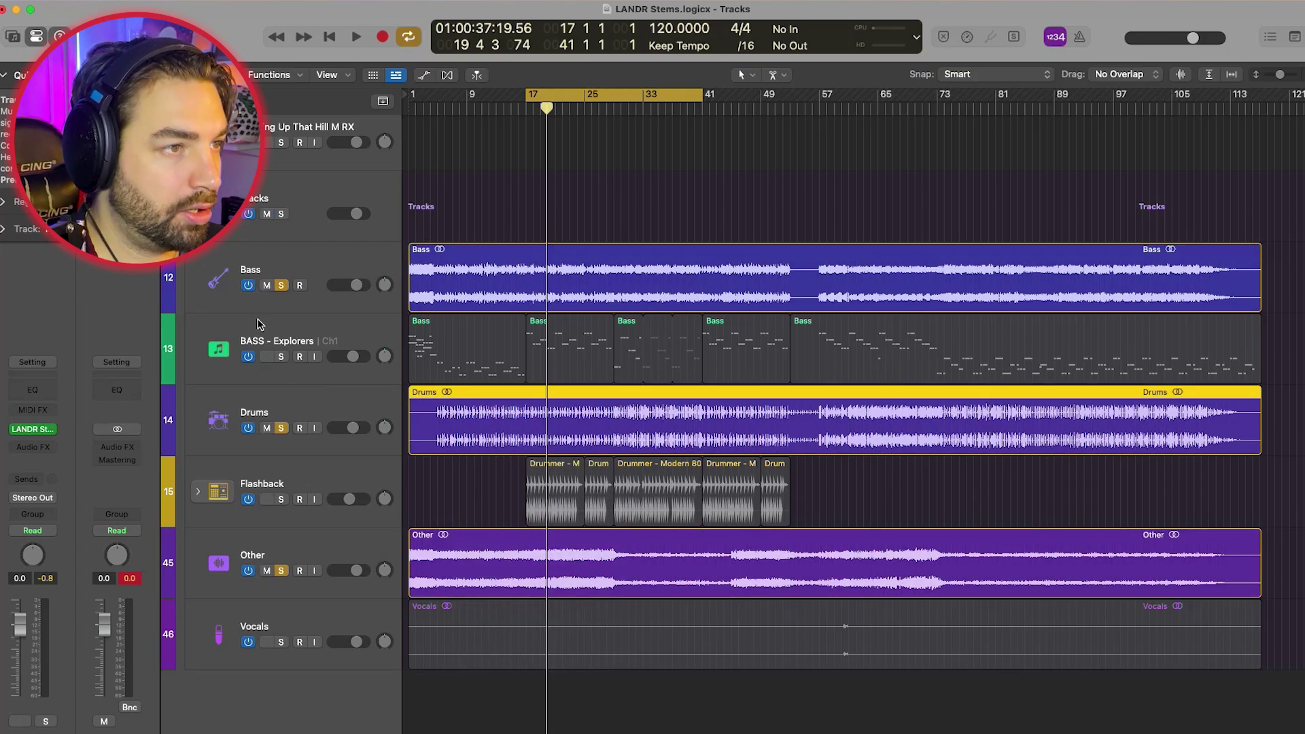
pyautogui.press('space')
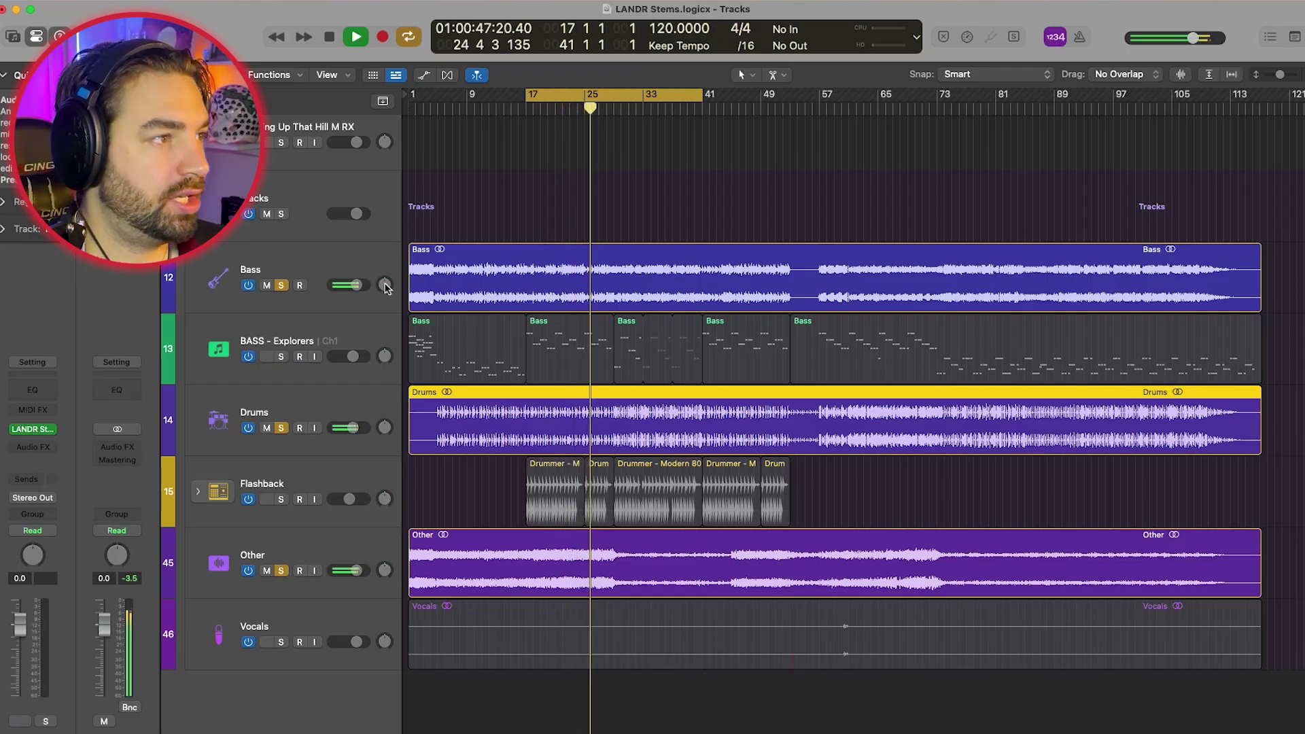
pyautogui.press('space')
# Take the Bass, Drums and Other tracks out of solo
pyautogui.click(281, 285)
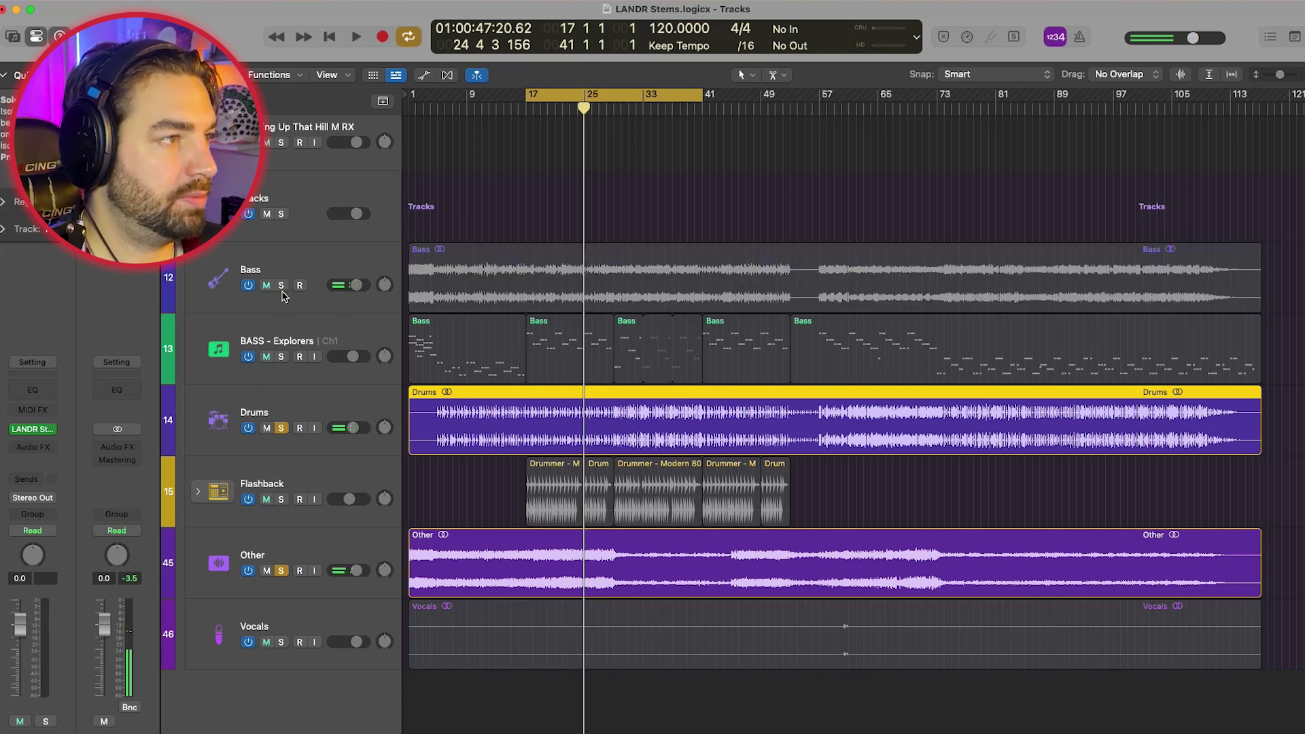
pyautogui.click(280, 427)
pyautogui.click(280, 570)
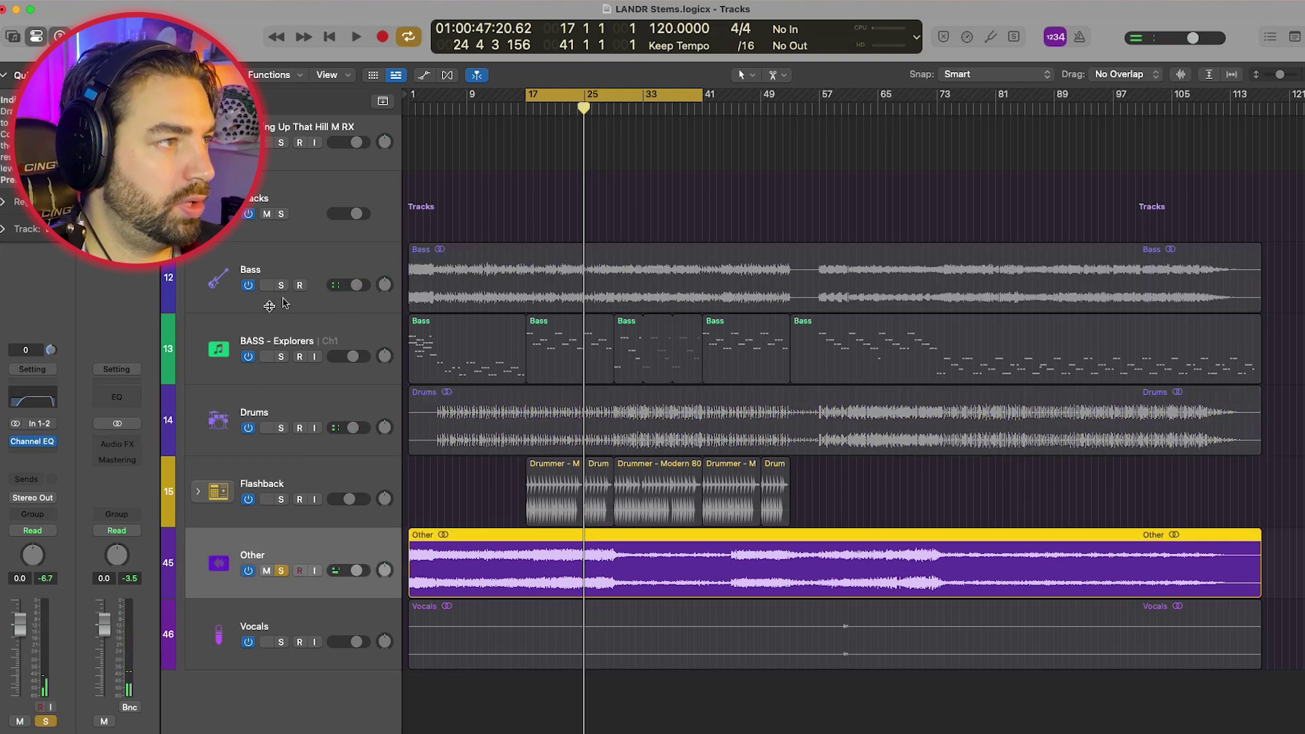
pyautogui.click(281, 570)
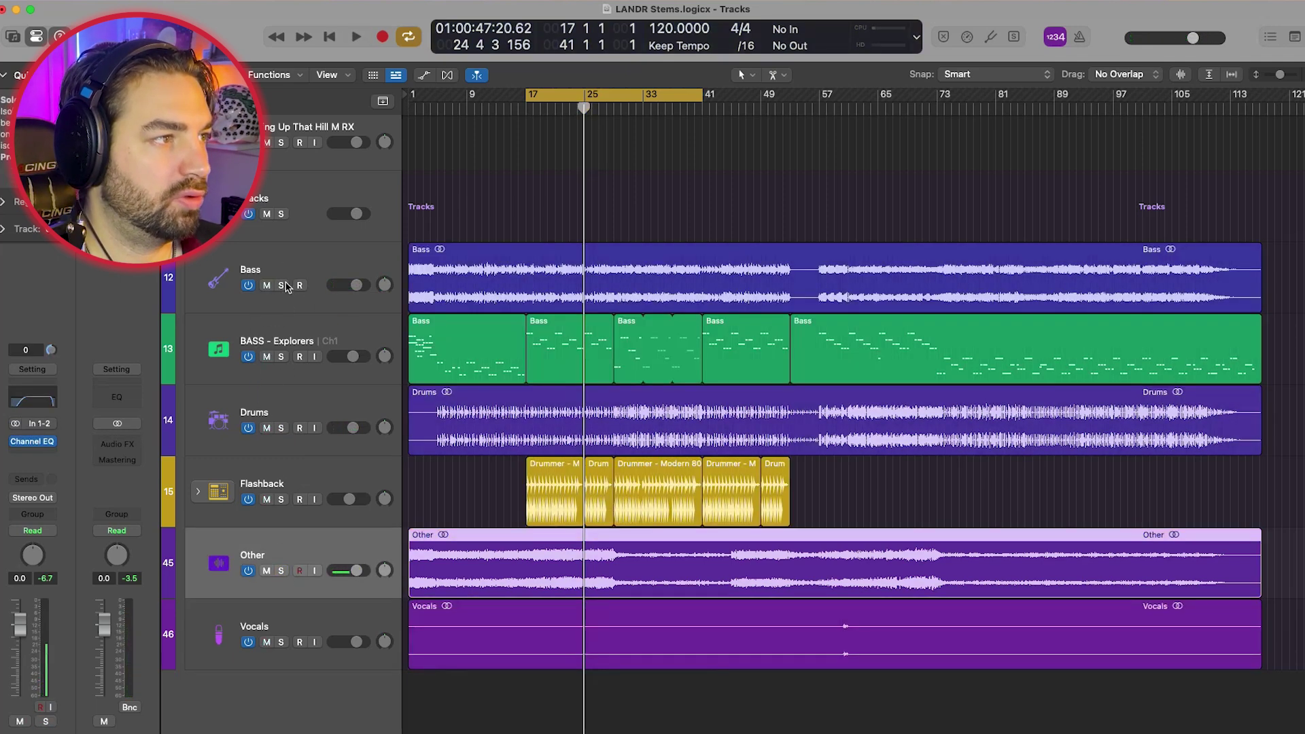
# Solo the Bass track and listen to the separated bass stem by itself
pyautogui.click(281, 285)
pyautogui.press('space')
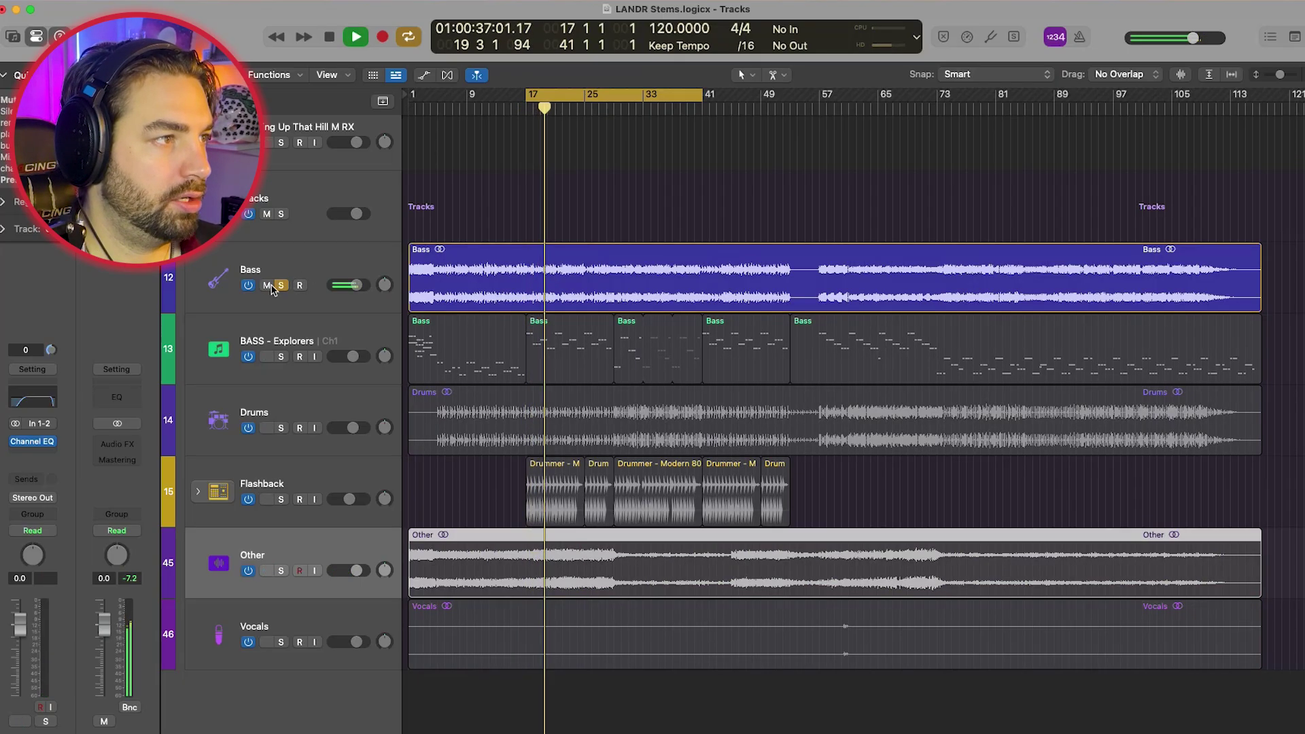
pyautogui.press('space')
# Open the Bass region in the audio track editor with Flex Pitch and check the command for creating a MIDI track from Flex Pitch data
pyautogui.click(525, 266)
pyautogui.rightClick(527, 275)
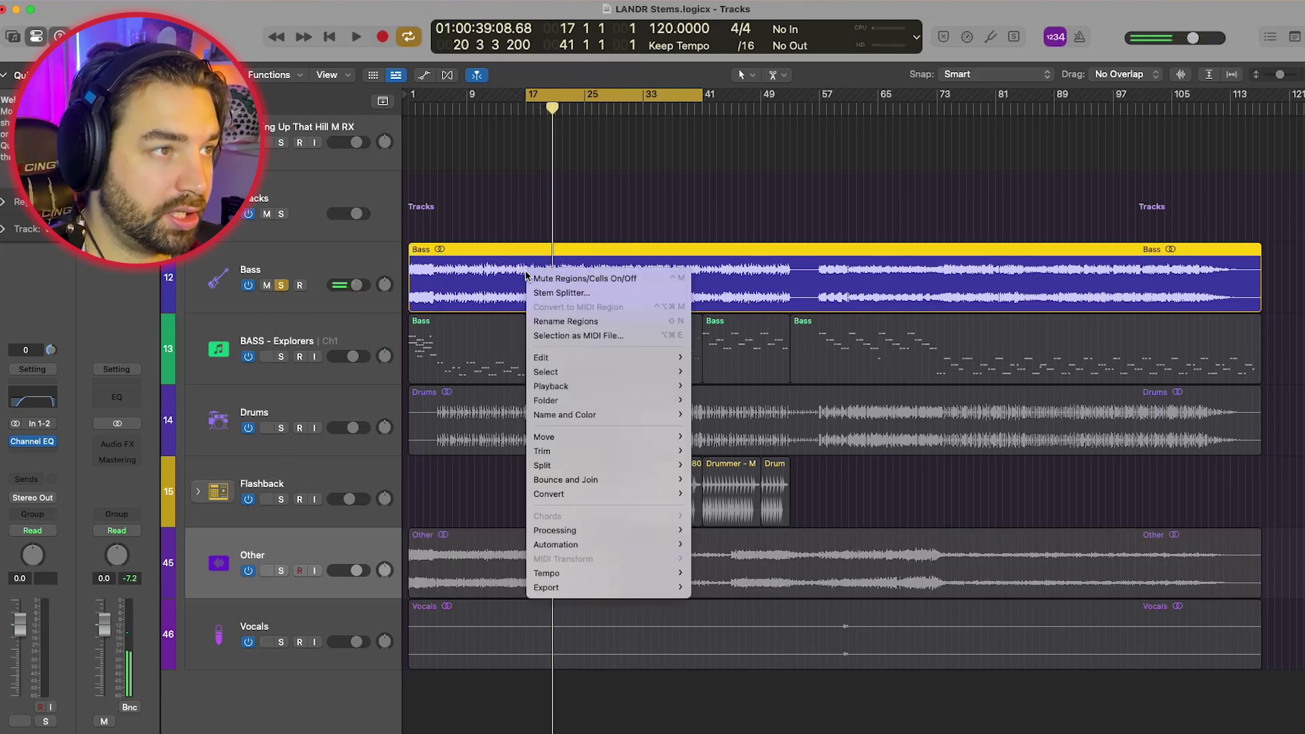
pyautogui.press('Escape')
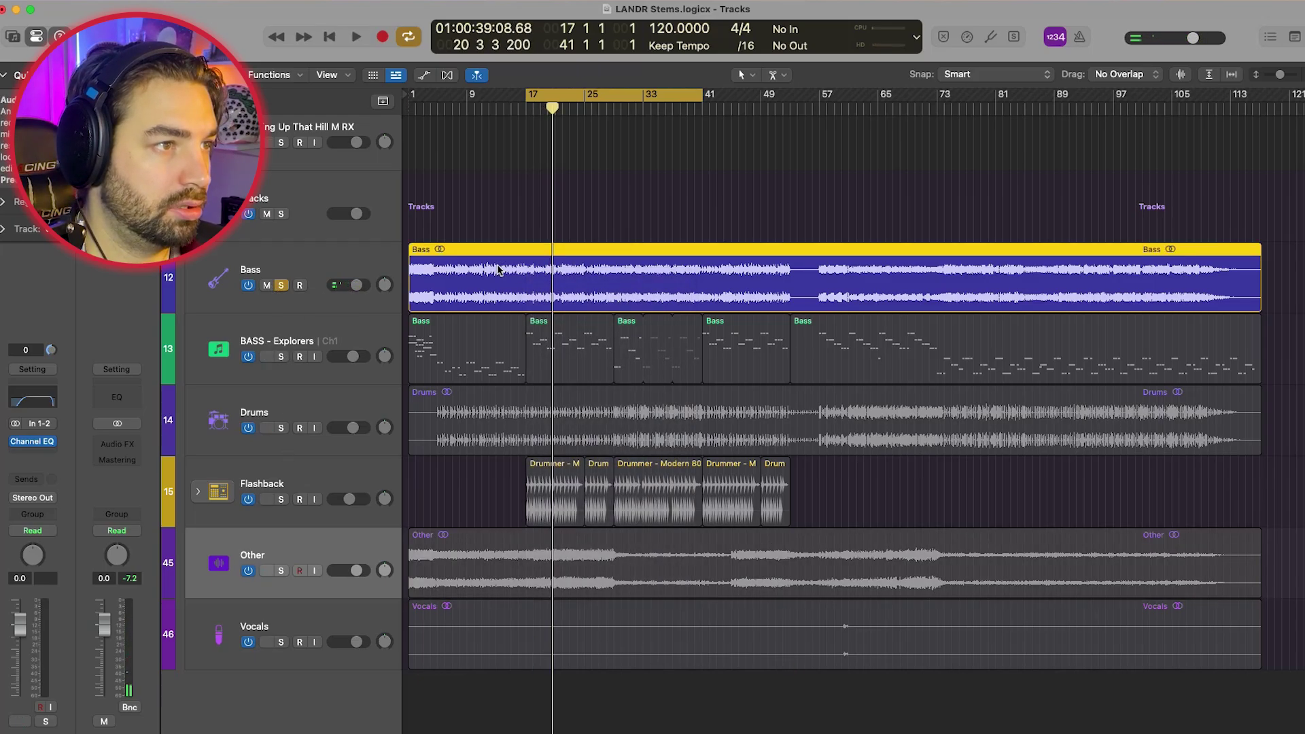
pyautogui.doubleClick(502, 269)
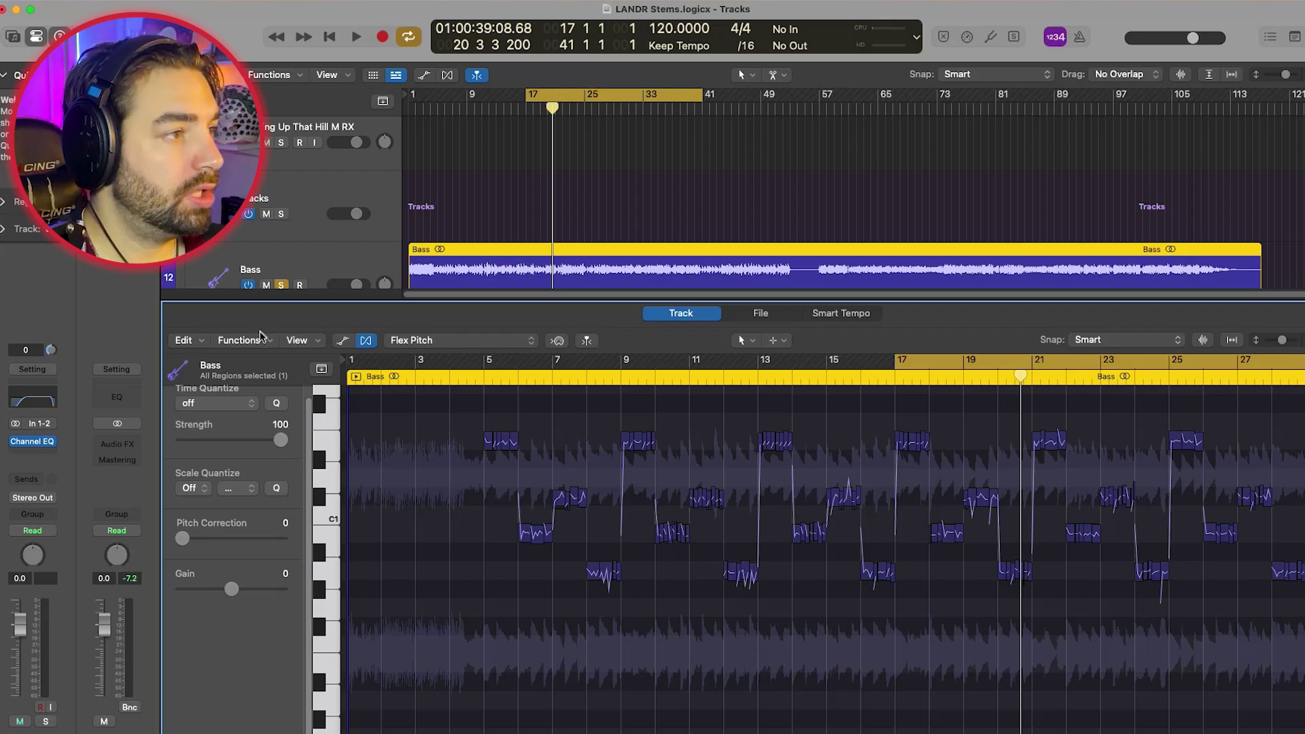
pyautogui.click(257, 340)
pyautogui.moveTo(183, 340)
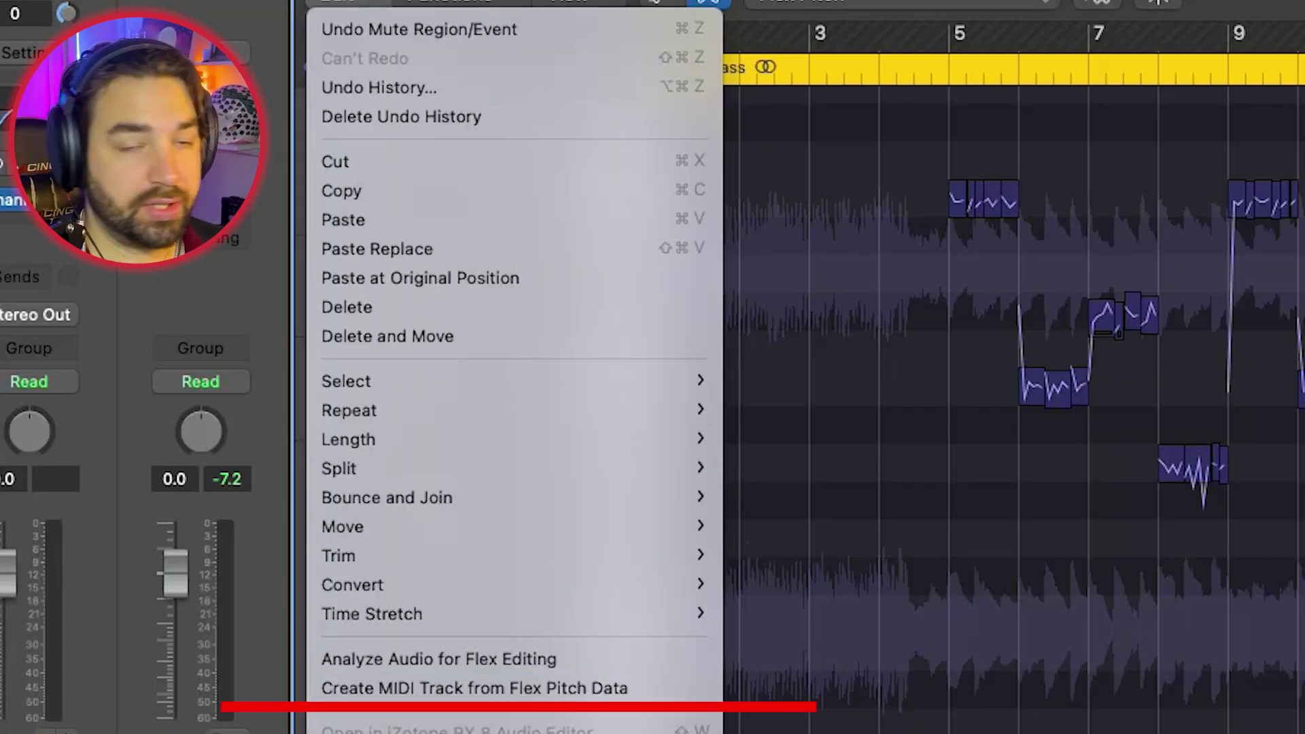
pyautogui.press('Escape')
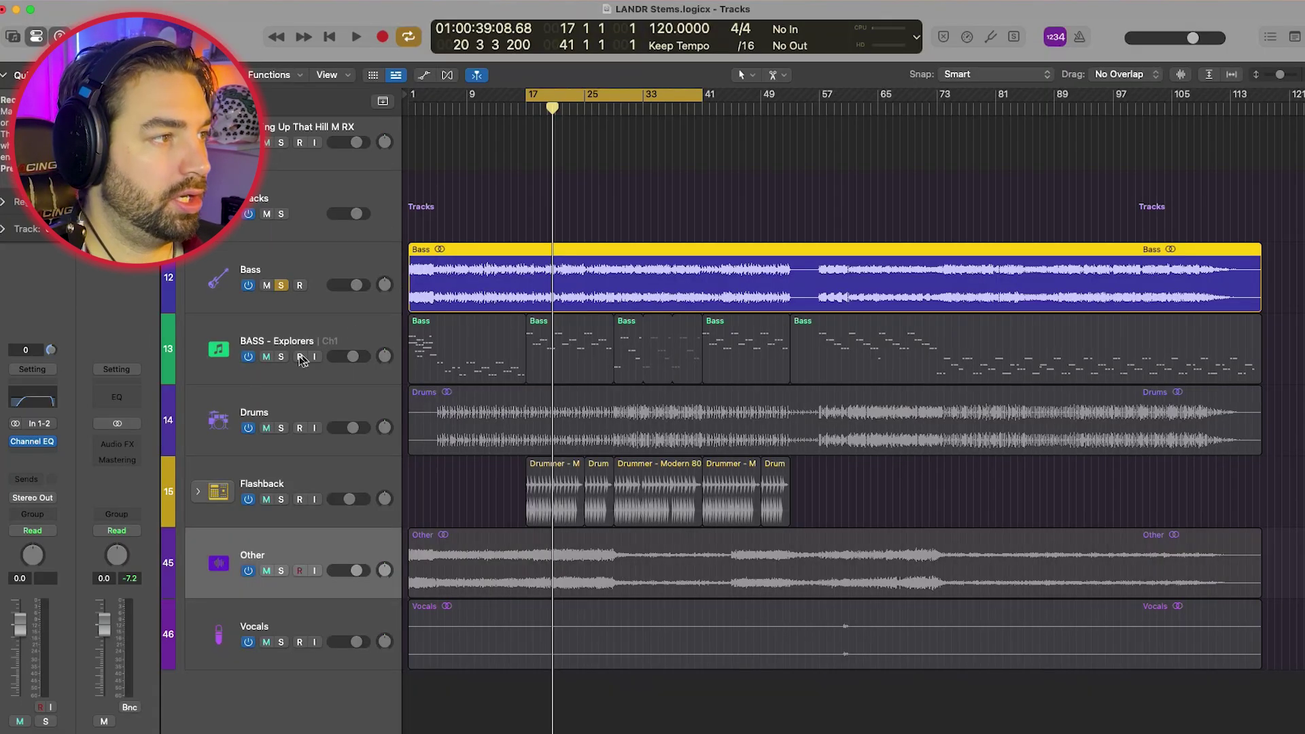
# Solo the BASS - Explorers track in place of the Bass track and play back the MIDI bass line
pyautogui.click(284, 357)
pyautogui.click(282, 279)
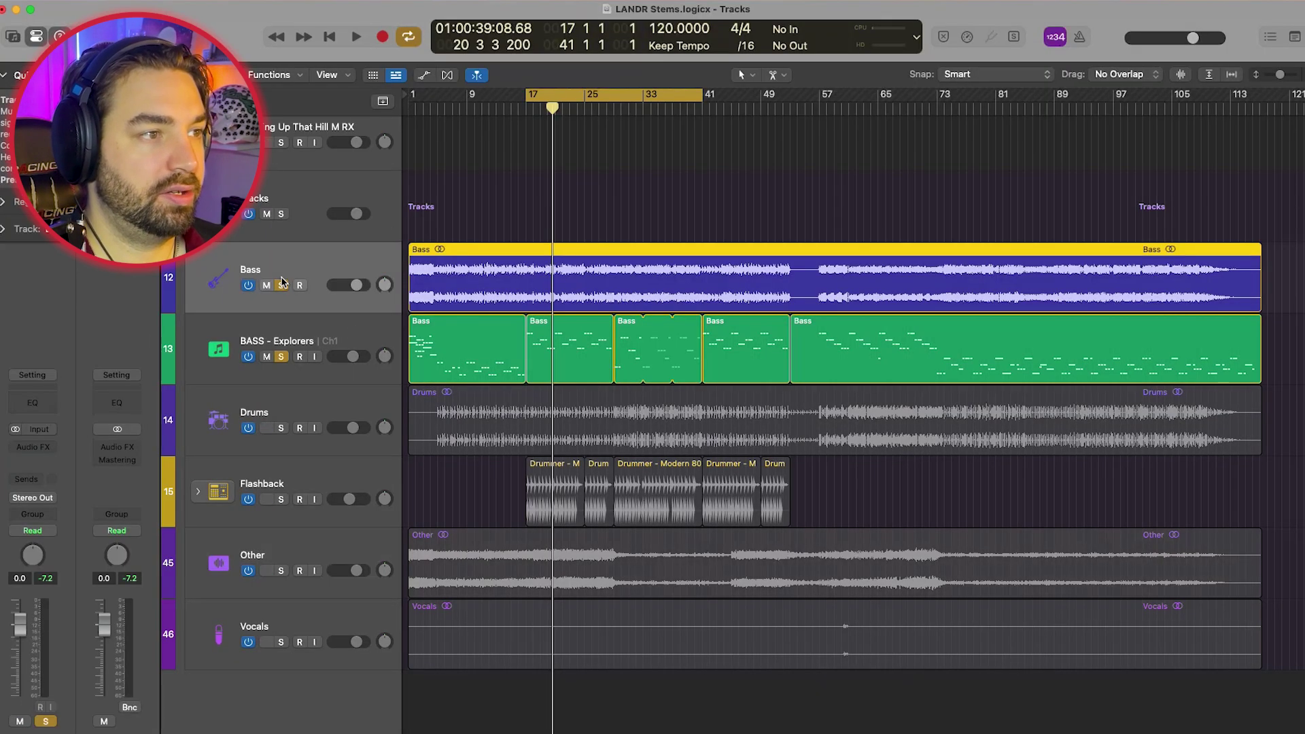
pyautogui.click(284, 287)
pyautogui.press('space')
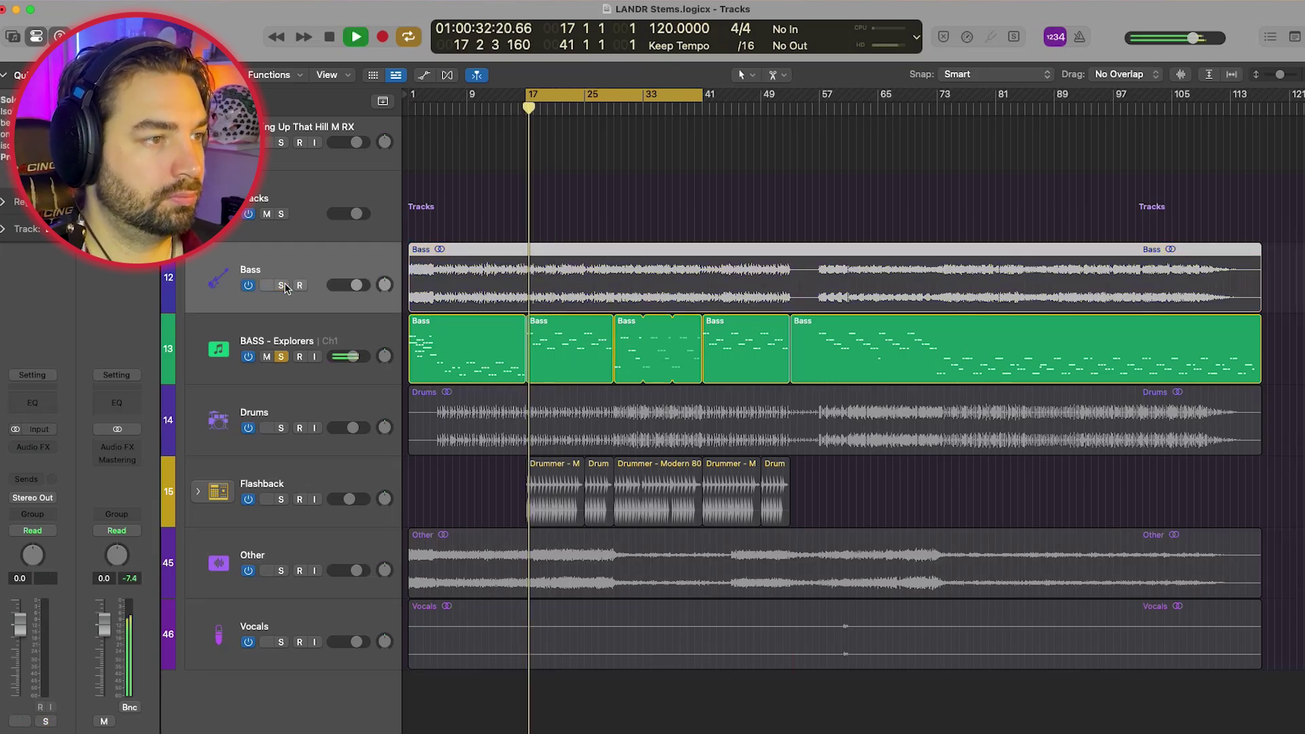
# Audition the Drums stem with the MIDI bass, mute the Drums region and solo the Flashback track in its place
pyautogui.click(281, 428)
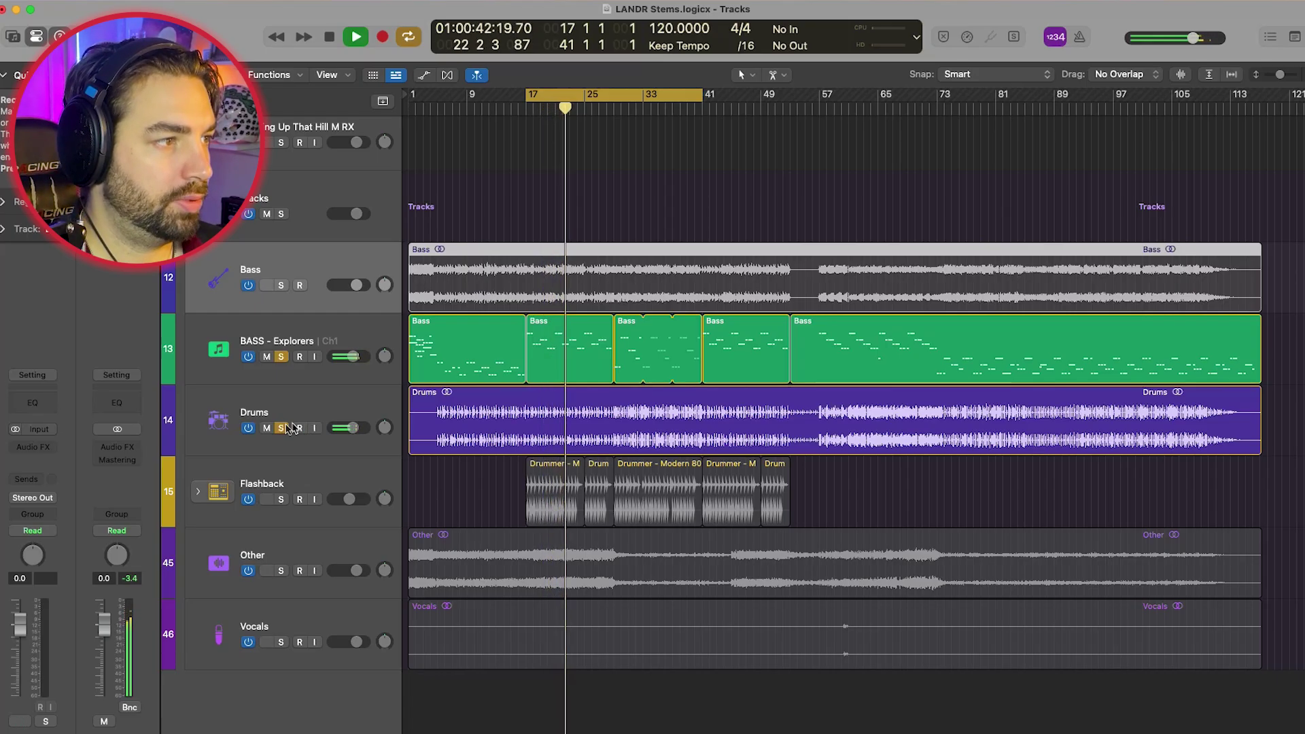
pyautogui.rightClick(490, 399)
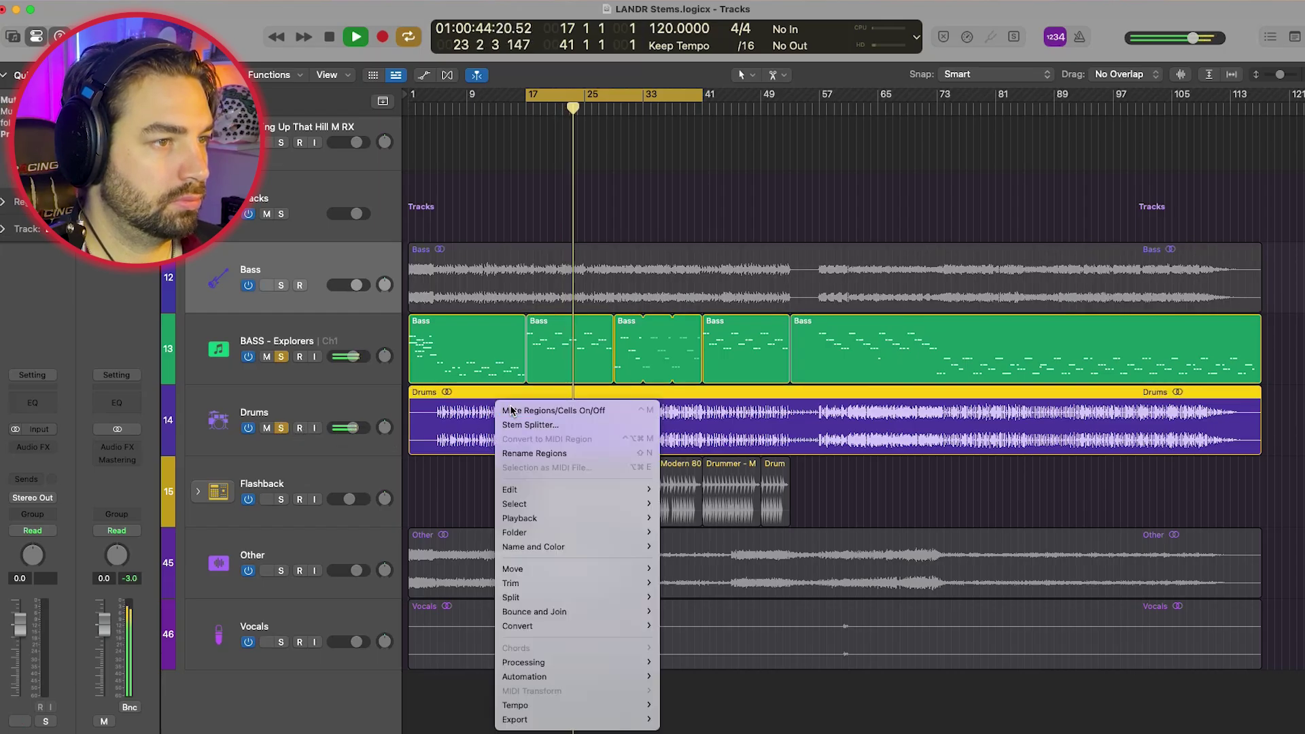
pyautogui.click(523, 410)
pyautogui.click(281, 499)
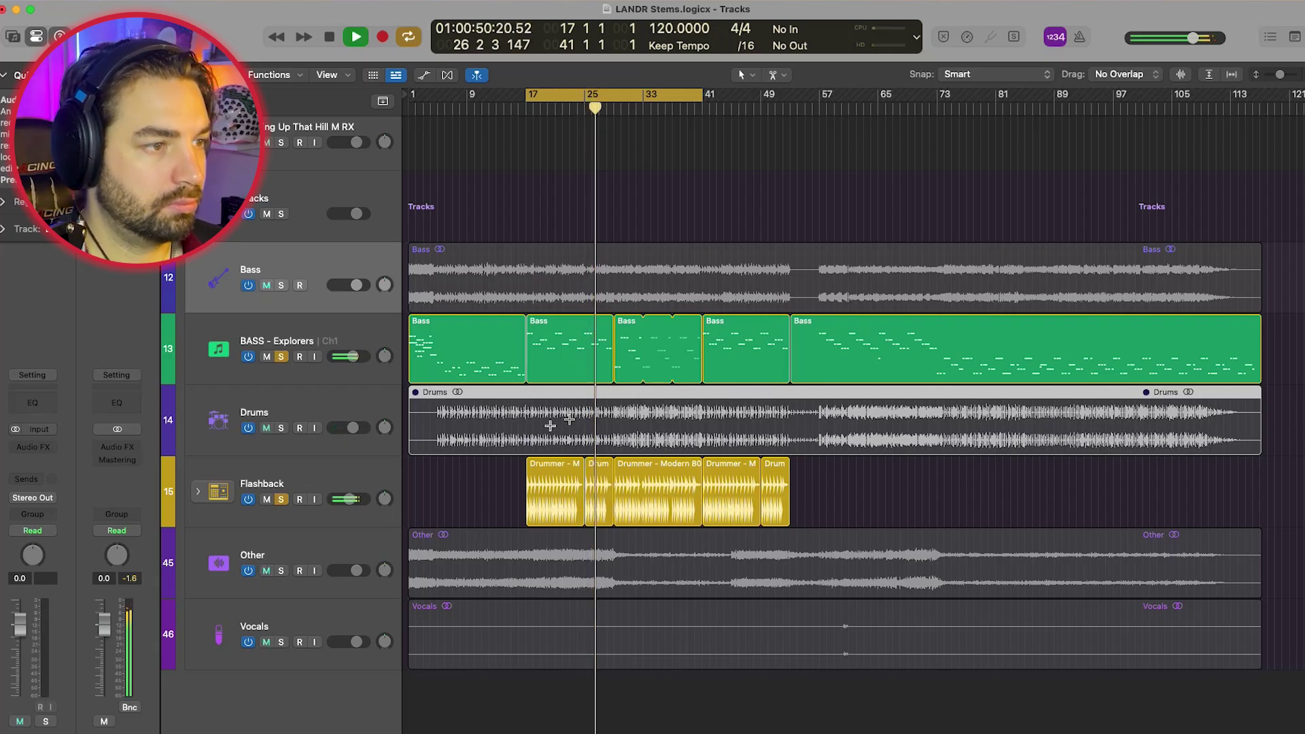
pyautogui.press('Return')
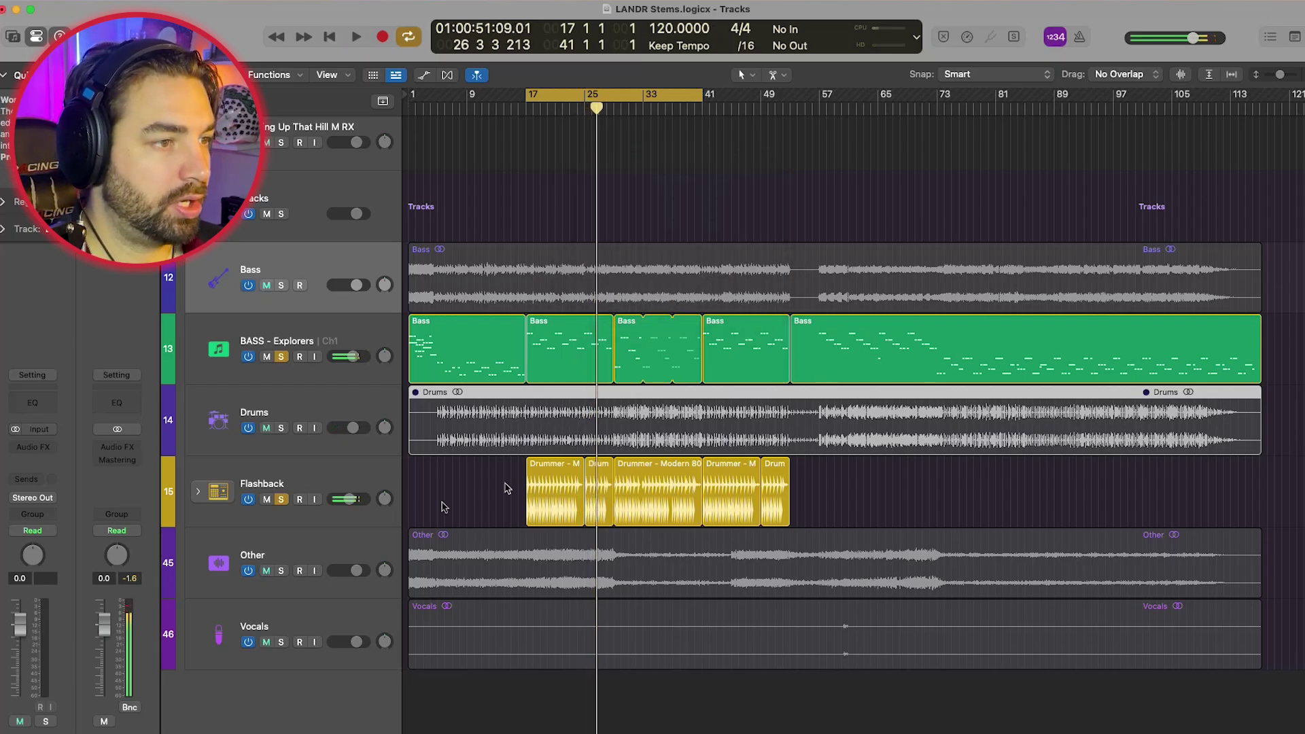
# Add the Other track to the solo and listen to it with the BASS - Explorers and Flashback tracks
pyautogui.click(281, 572)
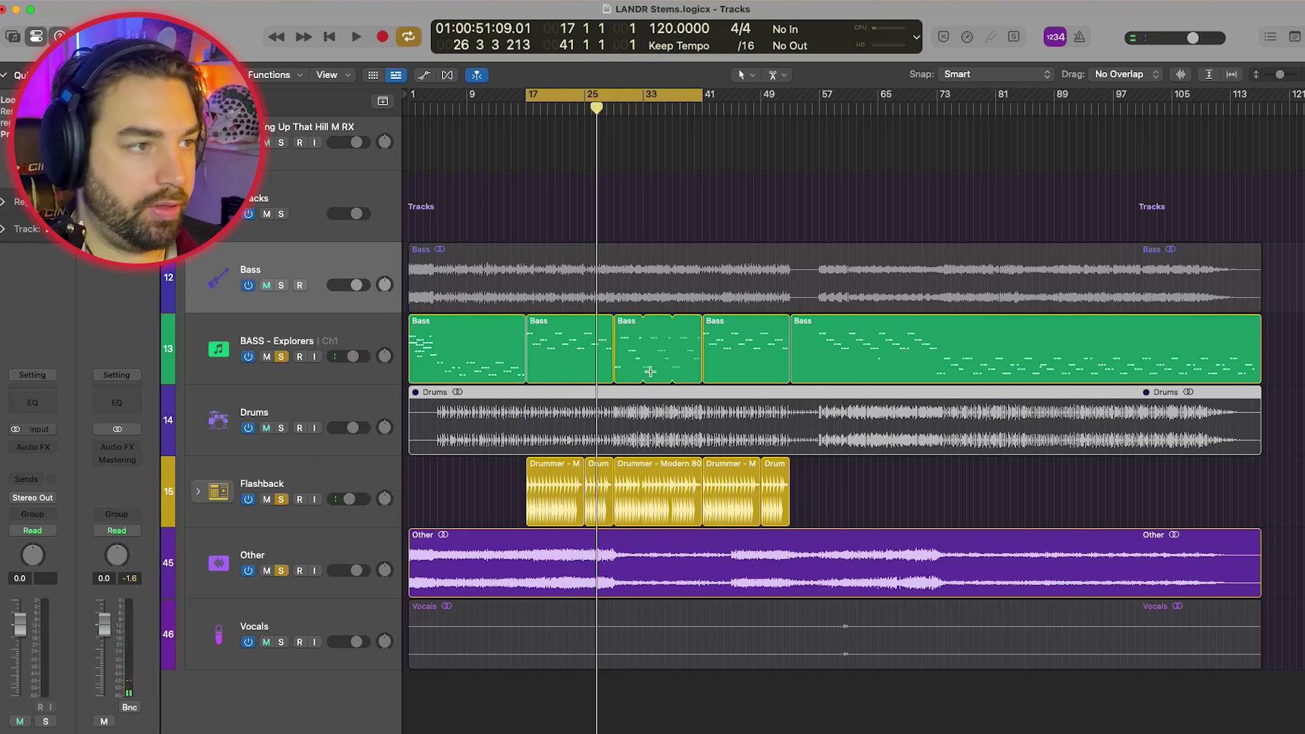
pyautogui.press('space')
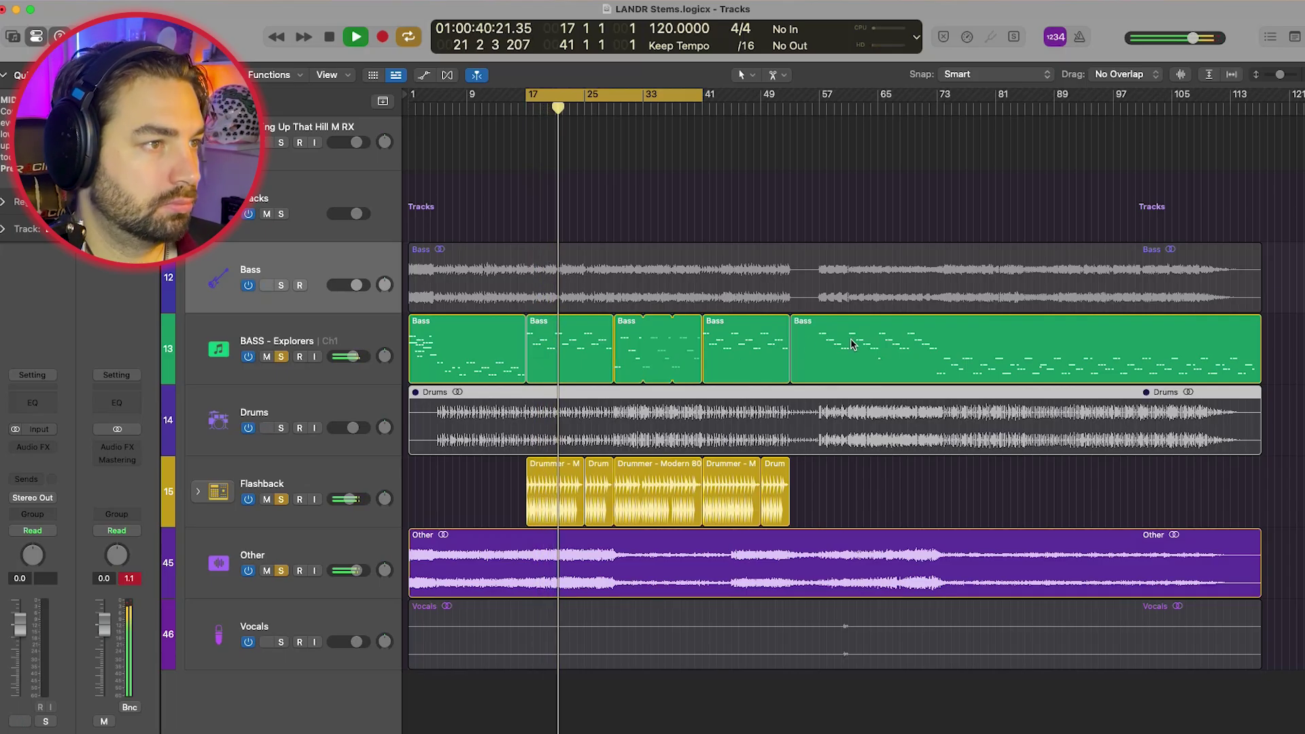
pyautogui.press('space')
# Switch to the browser and look over the LANDR plugins list
pyautogui.click(678, 170)
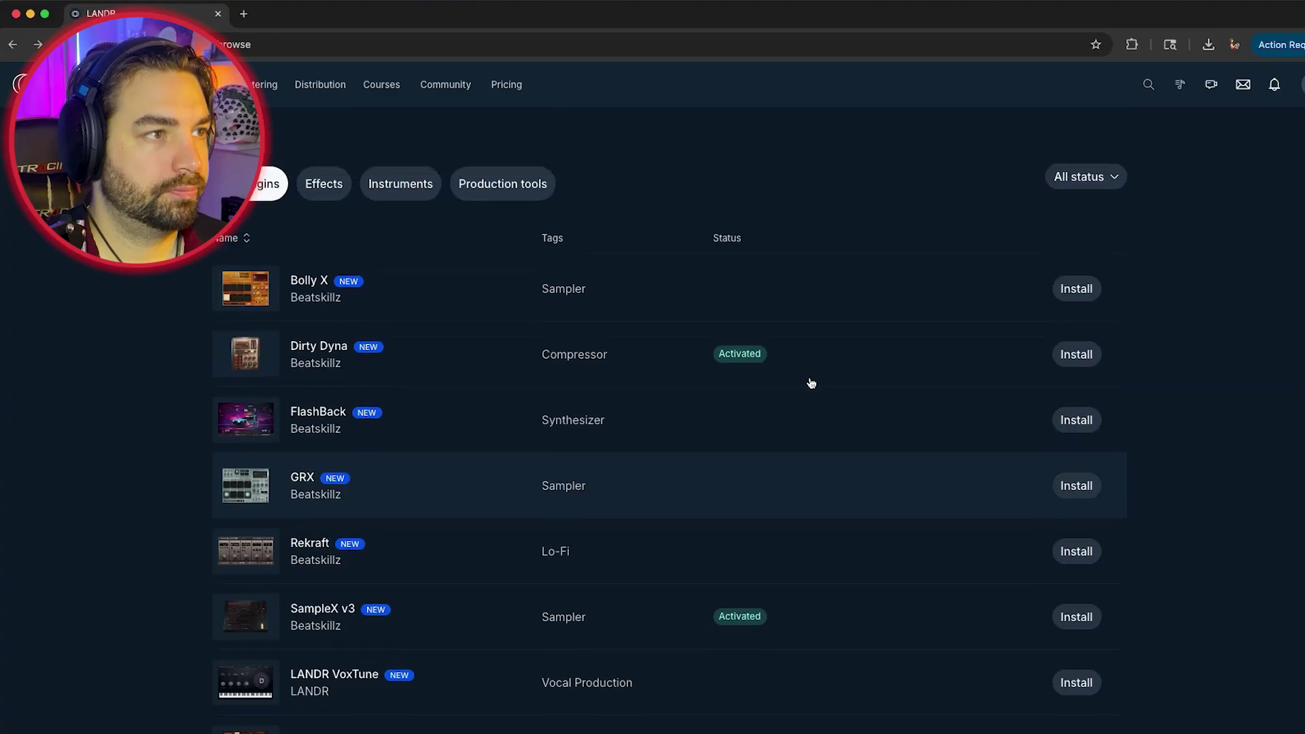
pyautogui.scroll(1, 811, 382)
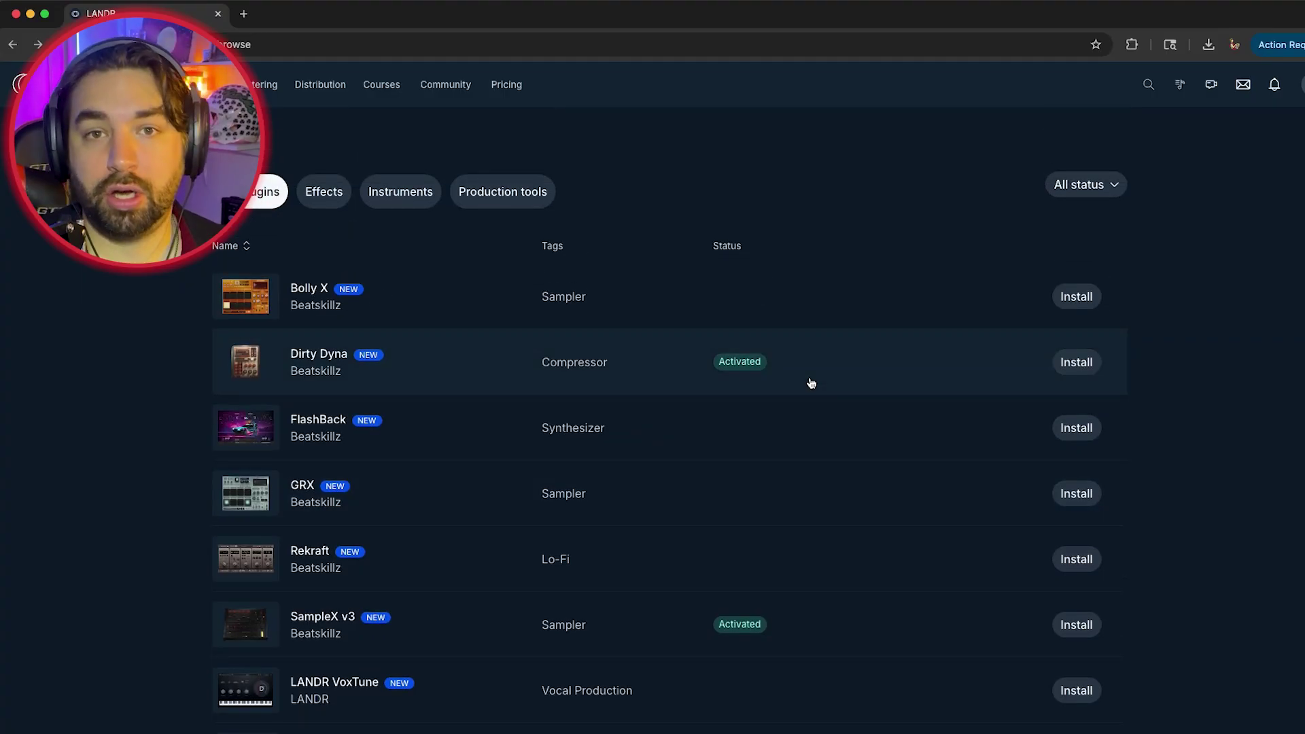